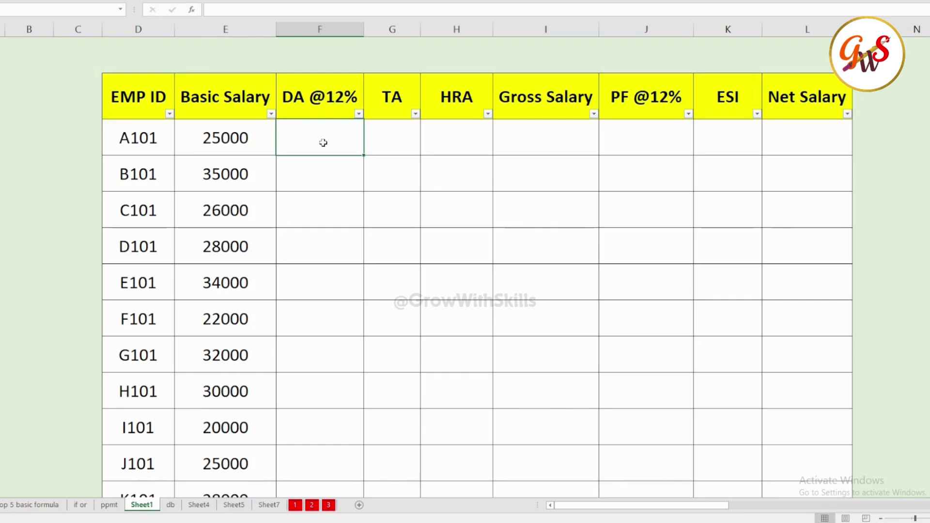
pyautogui.scroll(1, 321, 141)
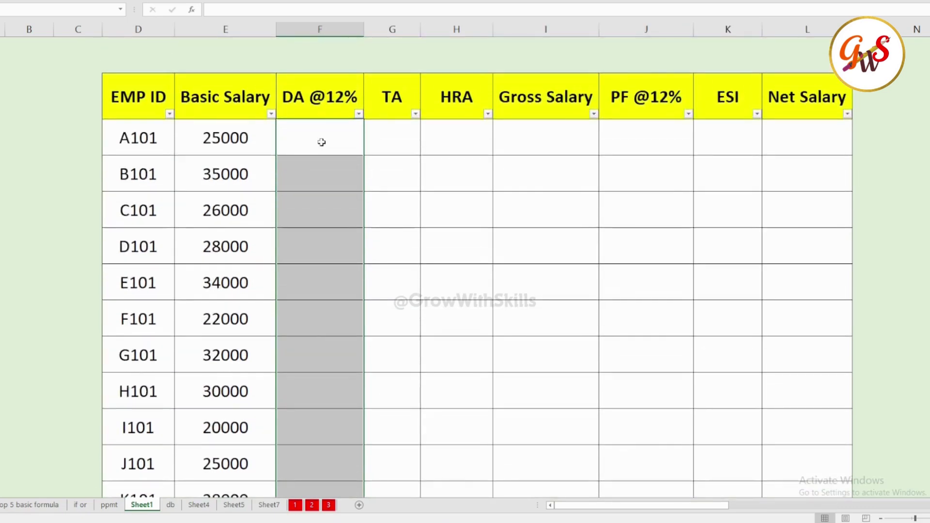
pyautogui.write('=')
pyautogui.click(241, 142)
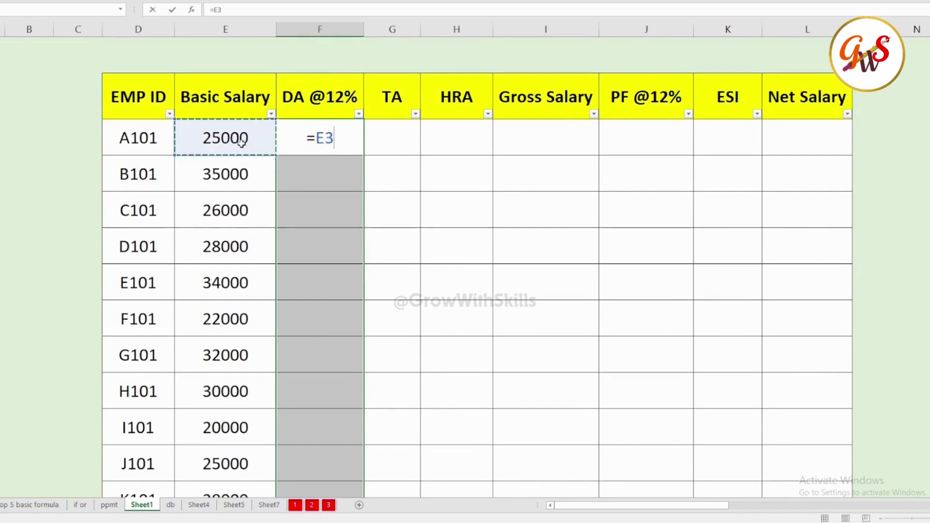
pyautogui.write('*')
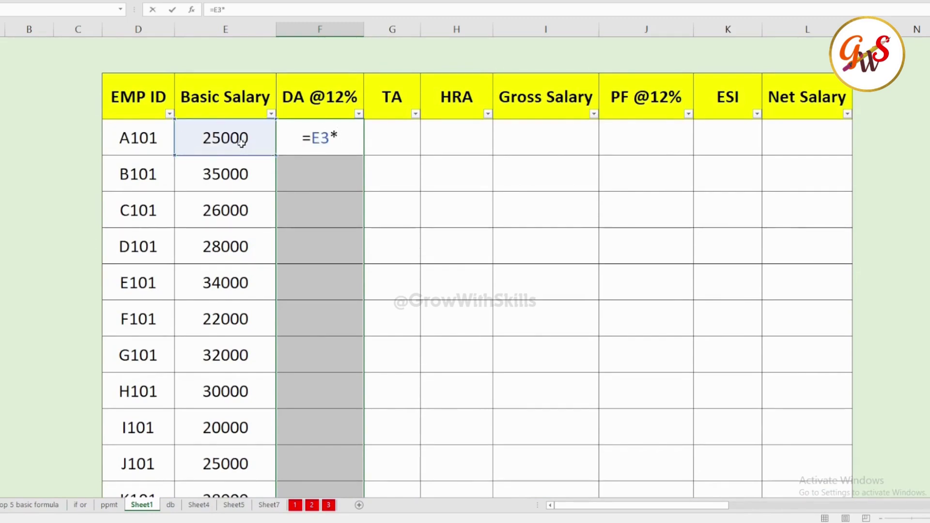
pyautogui.write('12%')
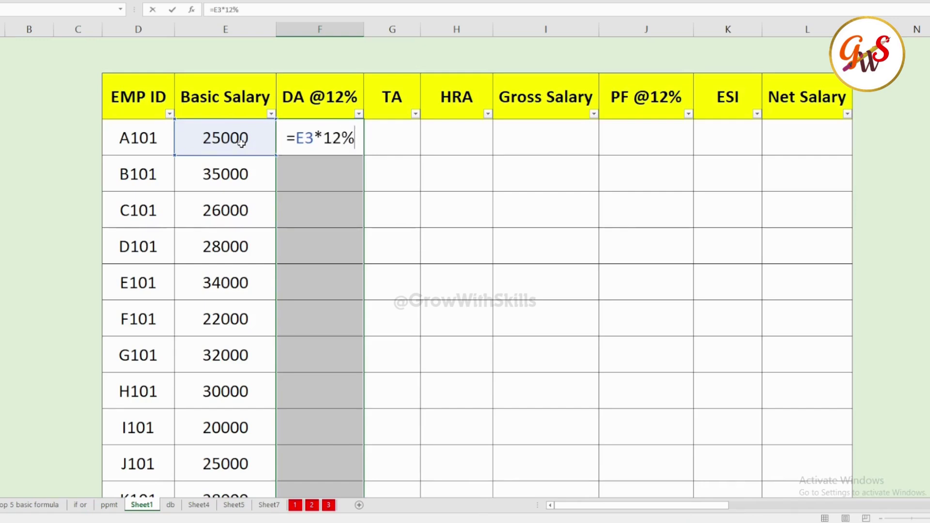
pyautogui.hotkey('ctrl', 'Return')
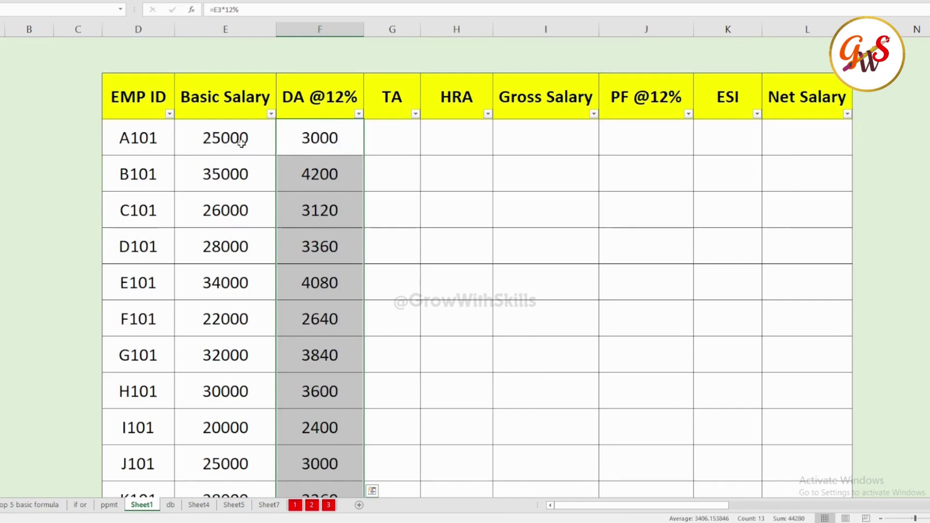
# Enter a TA of 4000 for employee A101 and copy it down to all the other employees.
pyautogui.click(387, 146)
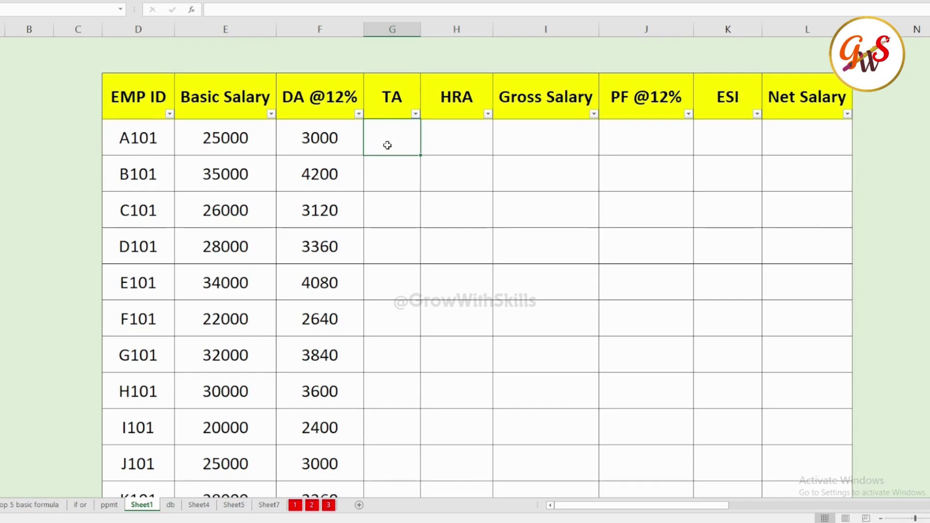
pyautogui.write('4000')
pyautogui.press('Return')
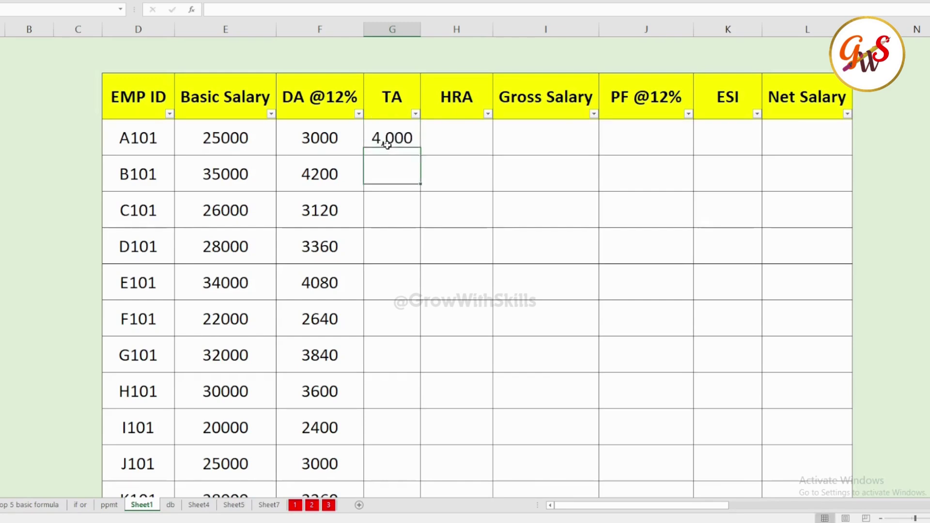
pyautogui.click(387, 145)
pyautogui.hotkey('ctrl', 'c')
pyautogui.moveTo(394, 172); pyautogui.dragTo(386, 421)
pyautogui.hotkey('ctrl', 'v')
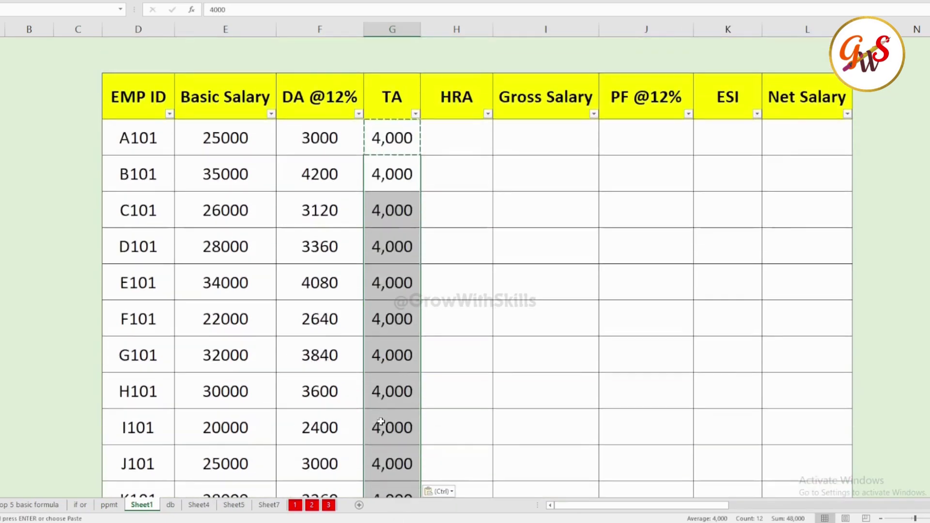
# Review the metro and non-metro HRA rules below the table and move their note up to just under the A101 row.
pyautogui.click(461, 141)
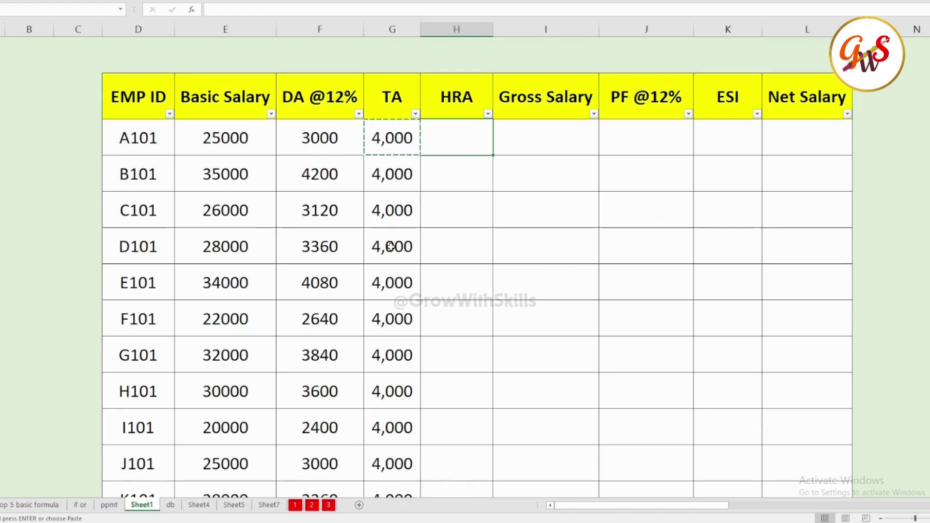
pyautogui.scroll(-3, 390, 246)
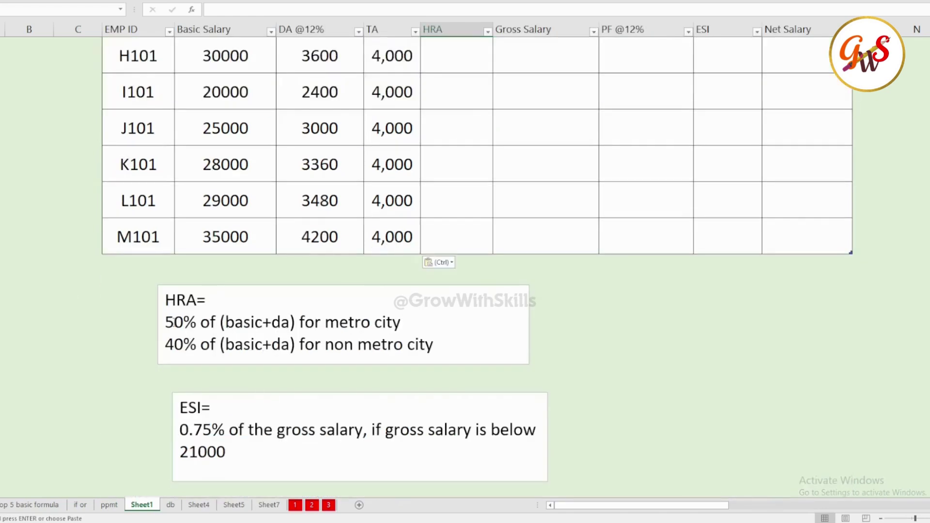
pyautogui.moveTo(164, 322); pyautogui.dragTo(400, 324)
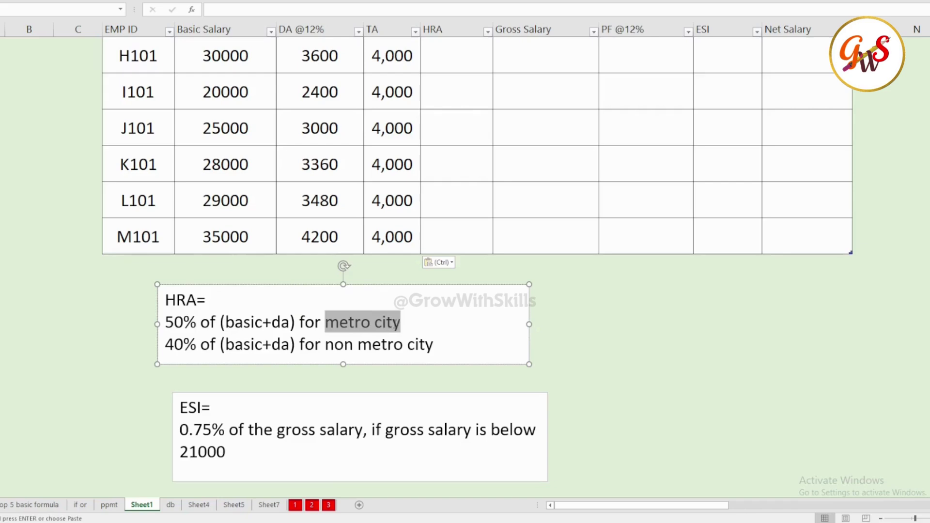
pyautogui.moveTo(165, 344); pyautogui.dragTo(195, 345)
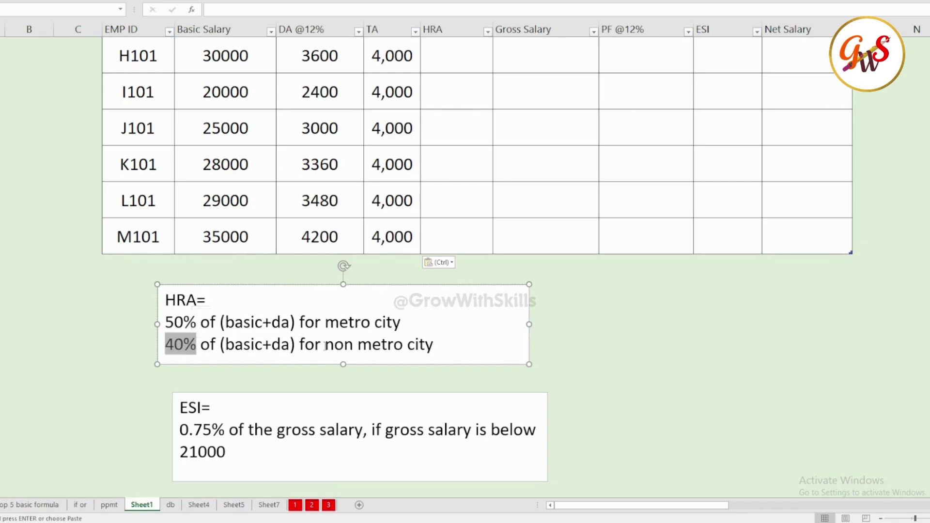
pyautogui.moveTo(323, 345); pyautogui.dragTo(442, 346)
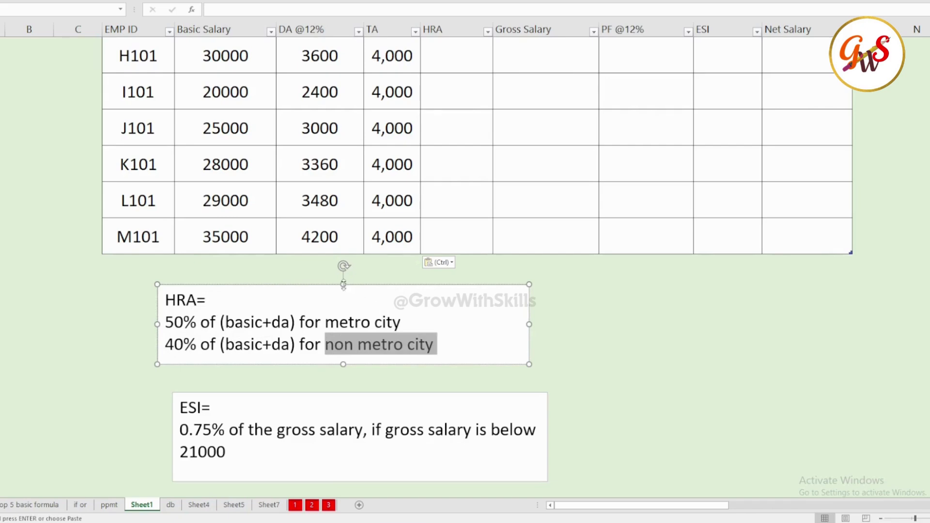
pyautogui.moveTo(365, 286); pyautogui.dragTo(346, 96)
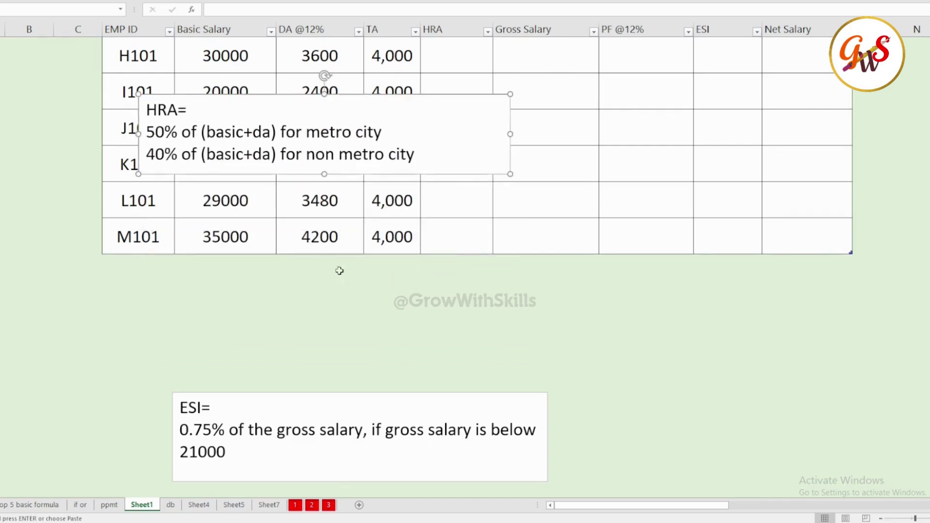
pyautogui.scroll(3, 338, 270)
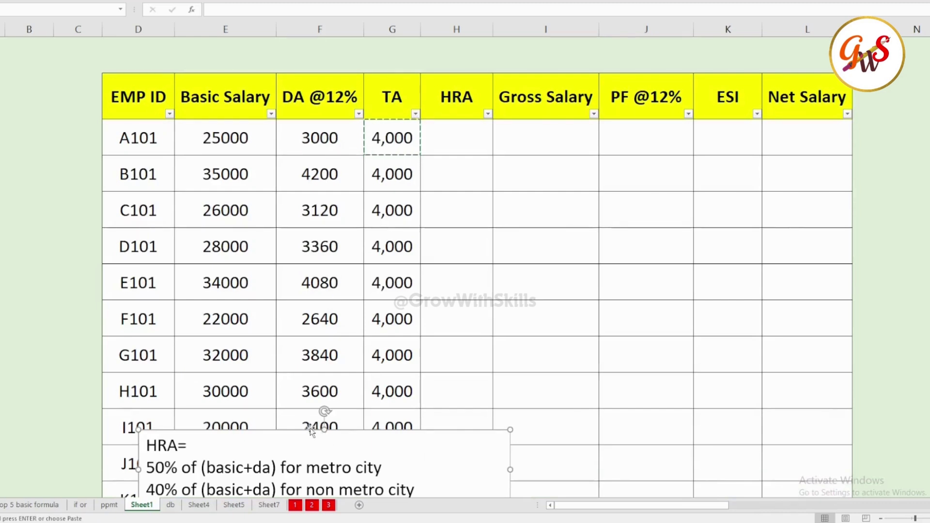
pyautogui.moveTo(309, 430); pyautogui.dragTo(281, 166)
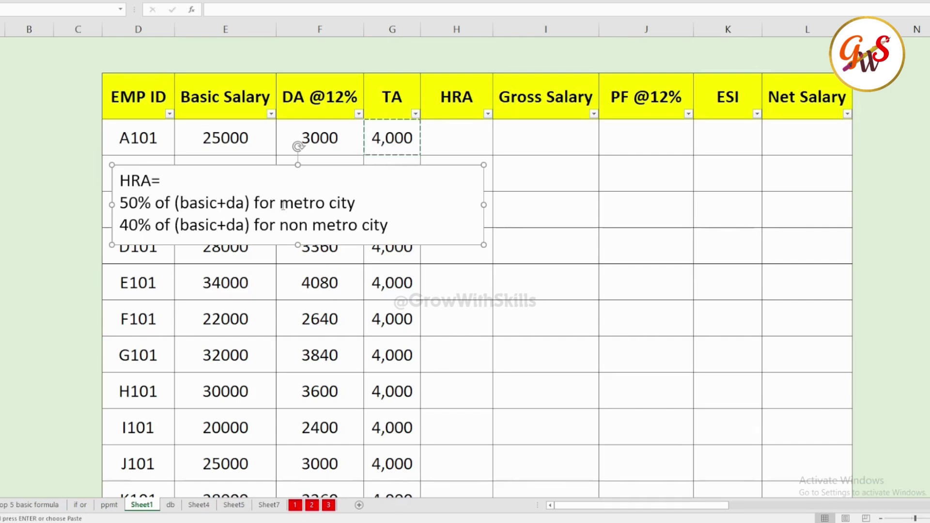
pyautogui.moveTo(283, 205); pyautogui.dragTo(361, 203)
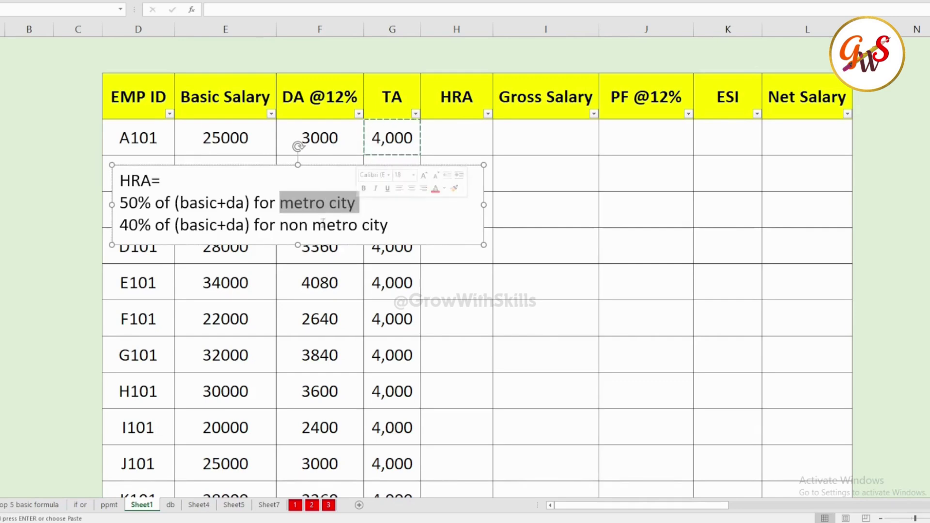
pyautogui.moveTo(279, 225); pyautogui.dragTo(416, 227)
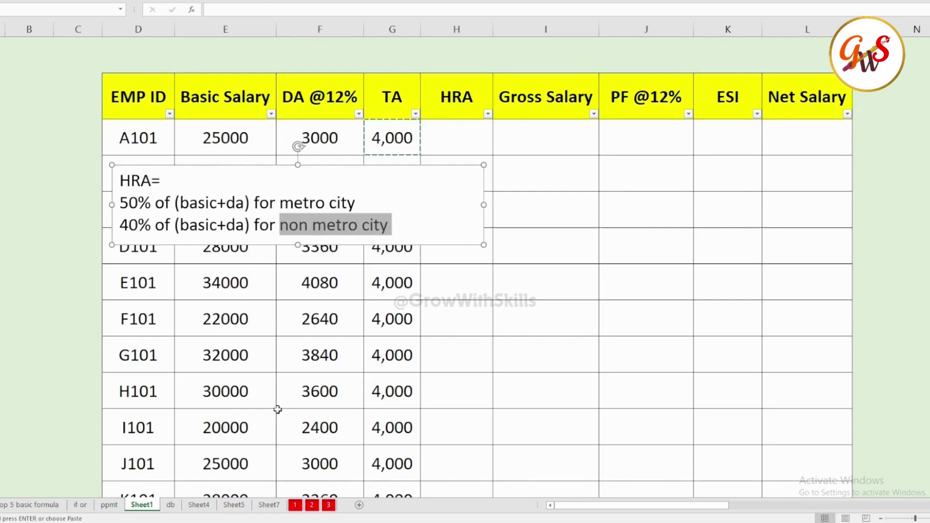
# Insert a new column before HRA and name its header City.
pyautogui.click(450, 27)
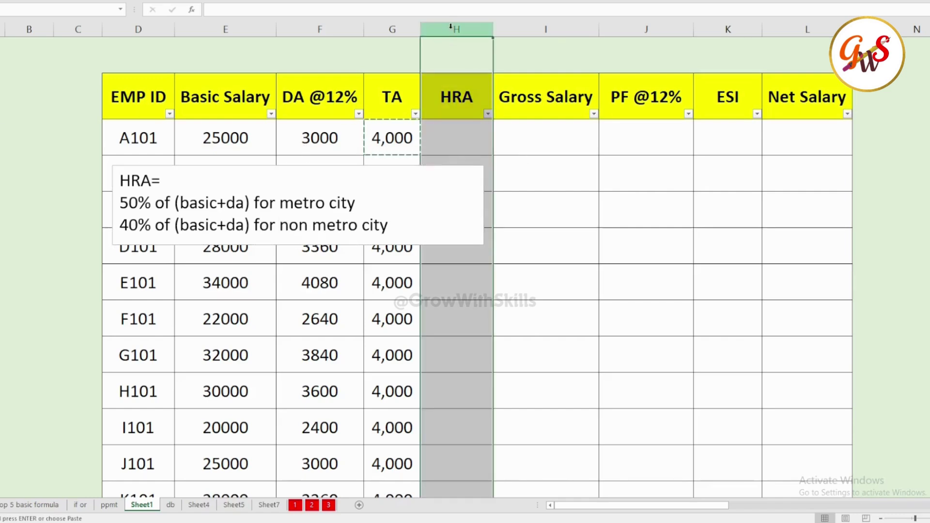
pyautogui.press('Escape')
pyautogui.rightClick(449, 29)
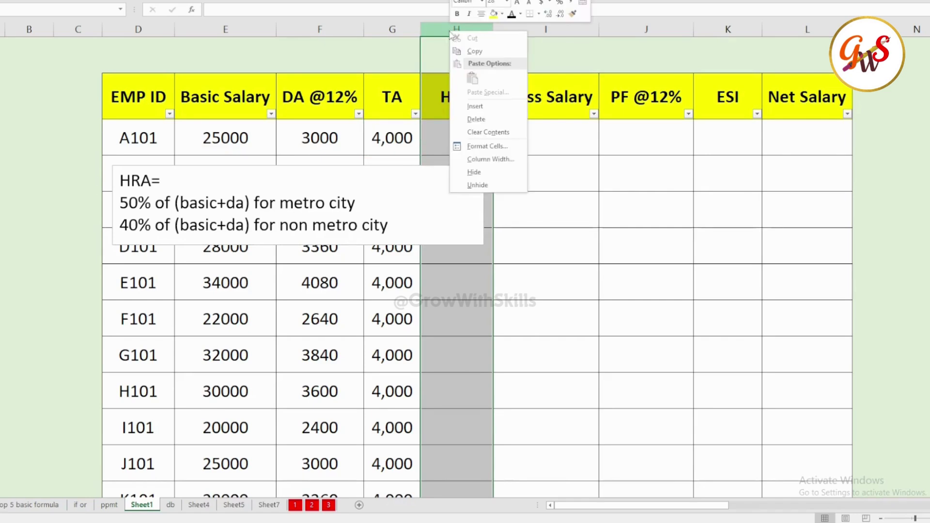
pyautogui.click(472, 105)
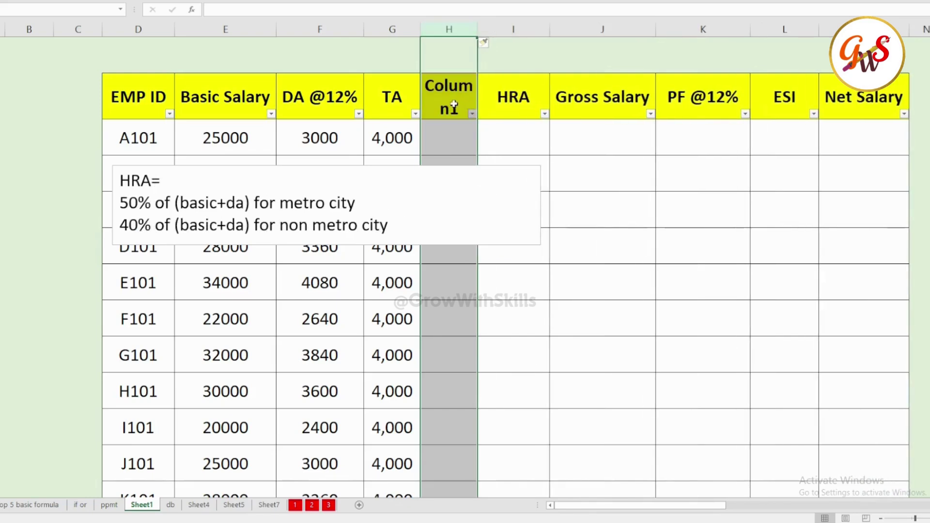
pyautogui.click(454, 105)
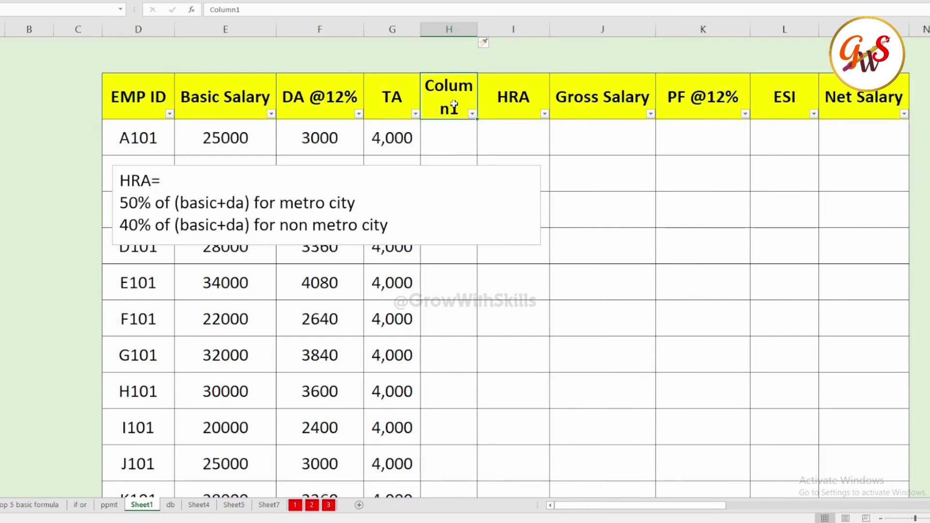
pyautogui.write('city')
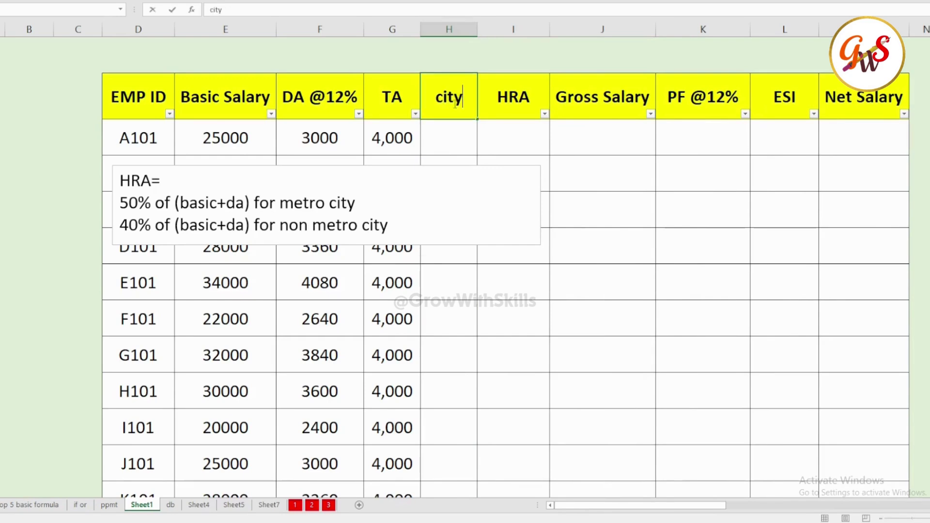
pyautogui.press('BackSpace')
pyautogui.press('BackSpace')
pyautogui.press('BackSpace')
pyautogui.press('BackSpace')
pyautogui.write('City')
pyautogui.click(441, 143)
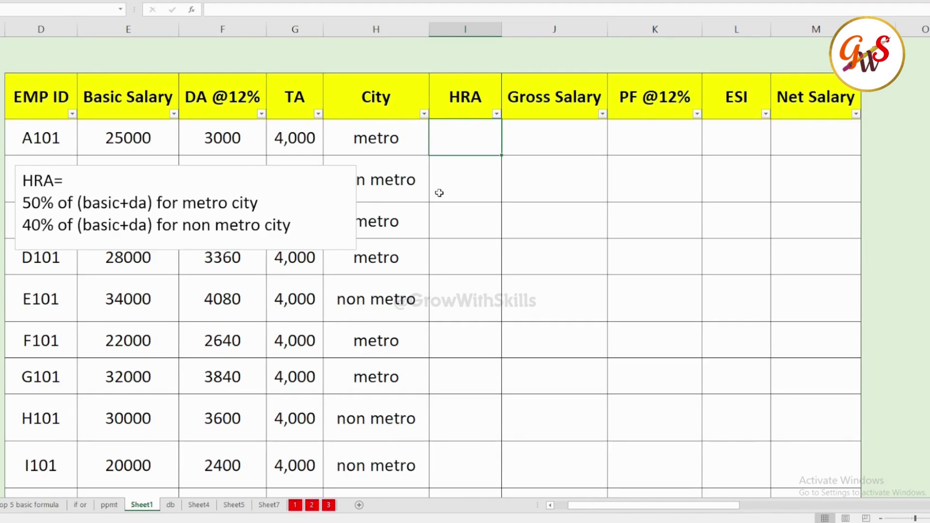
# Start an IF formula for the whole HRA column that tests whether the city in H3 equals "metro".
pyautogui.hotkey('ctrl', 'shift', 'Down')
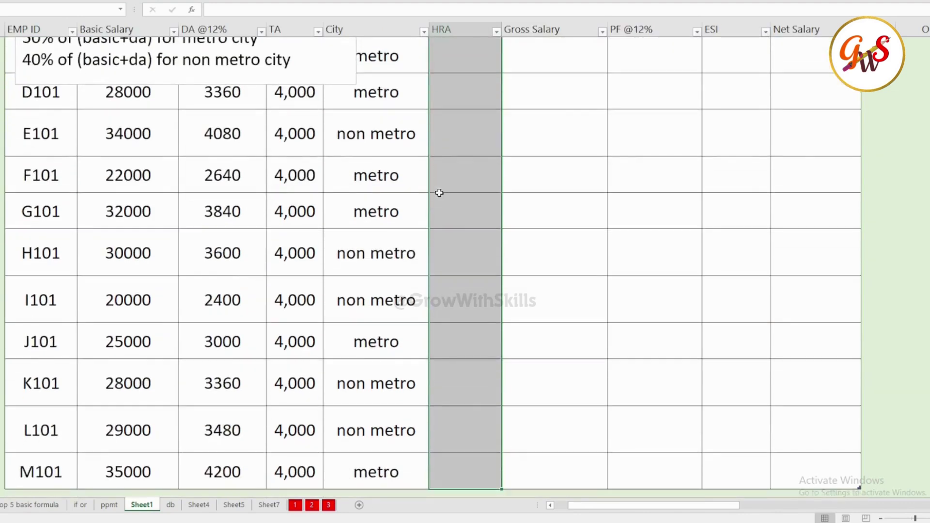
pyautogui.scroll(2, 439, 192)
pyautogui.write('=if')
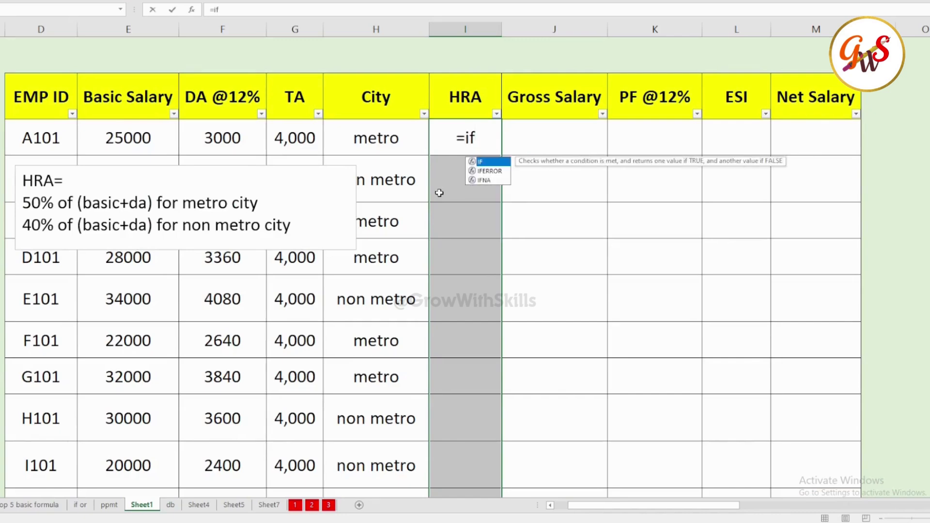
pyautogui.write('(')
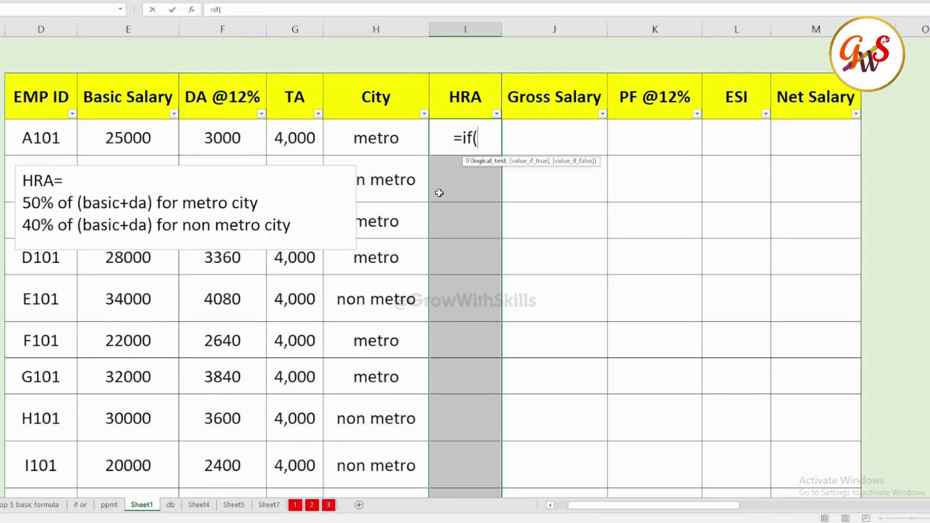
pyautogui.click(372, 139)
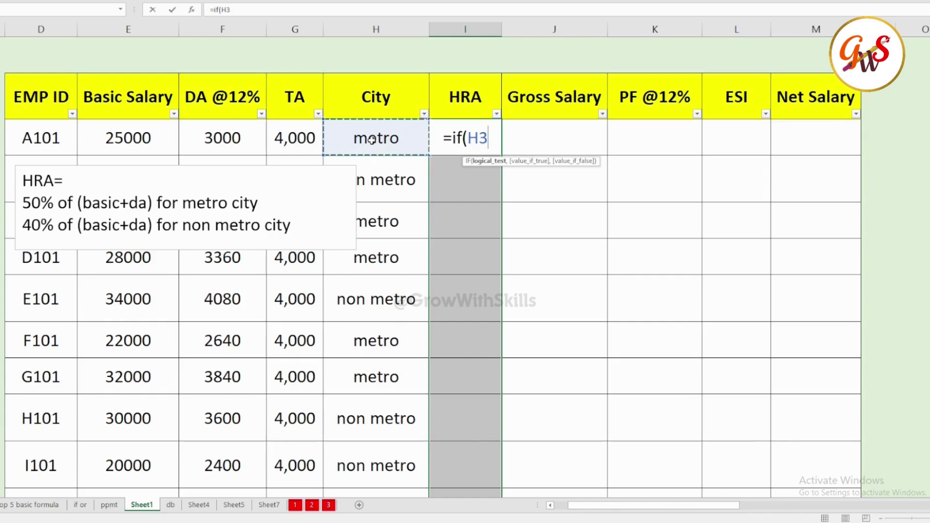
pyautogui.write('="')
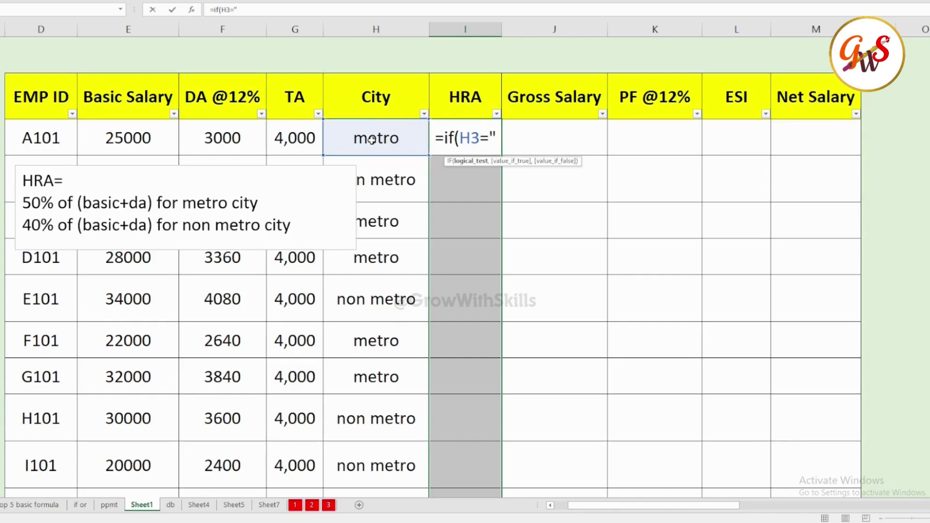
pyautogui.write('metro')
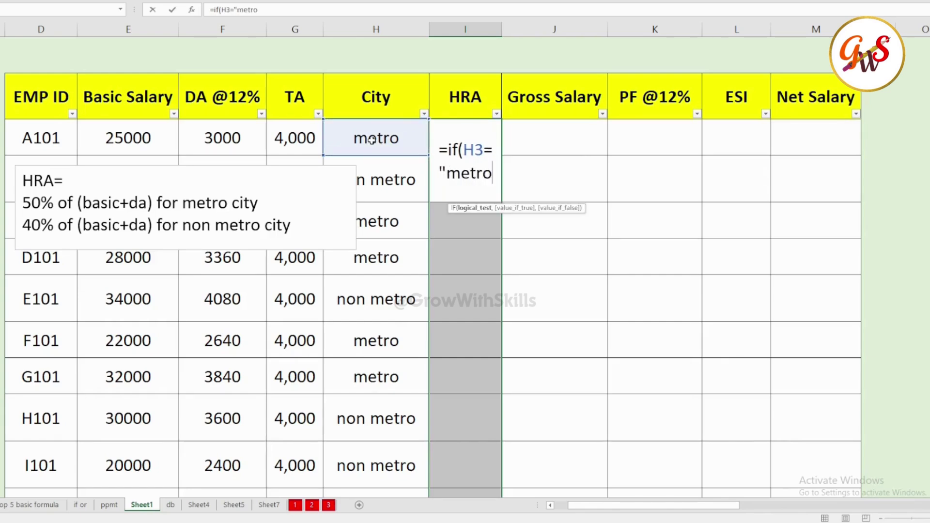
pyautogui.write('"')
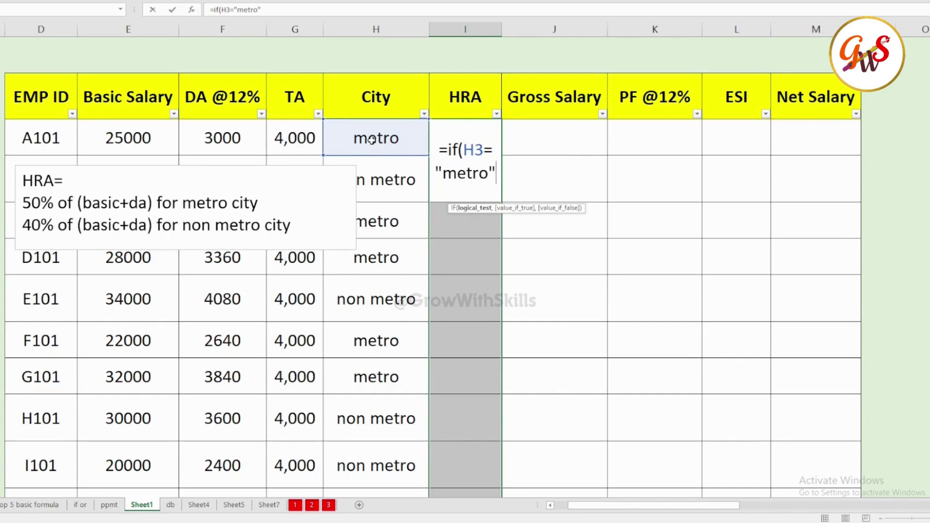
pyautogui.write(',')
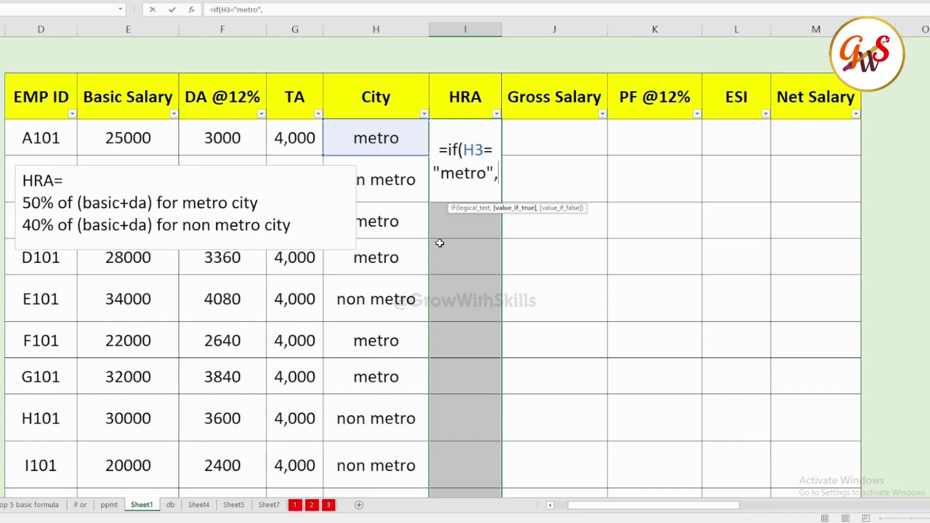
# Set the HRA formula's metro result to 50% of basic salary plus DA, as (E3+F3)*50%.
pyautogui.write('(')
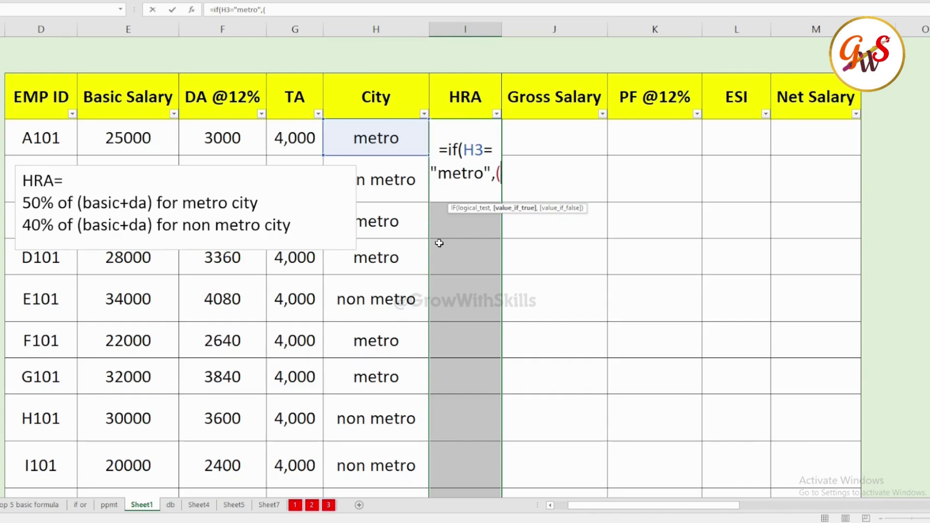
pyautogui.click(133, 139)
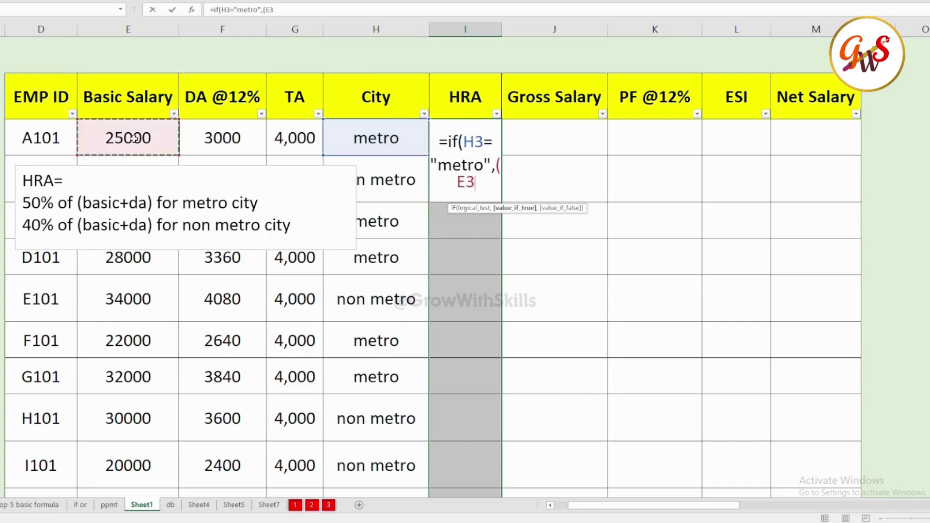
pyautogui.write('+')
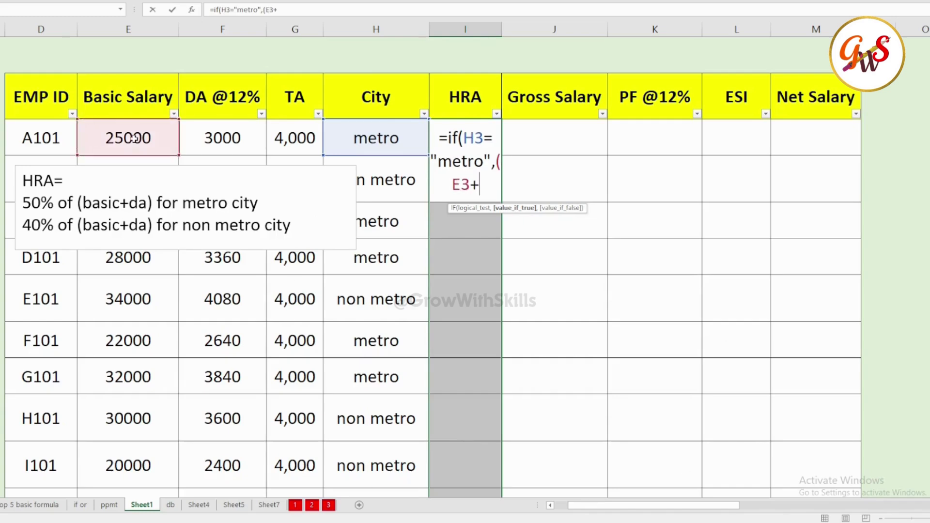
pyautogui.click(236, 138)
pyautogui.write(')')
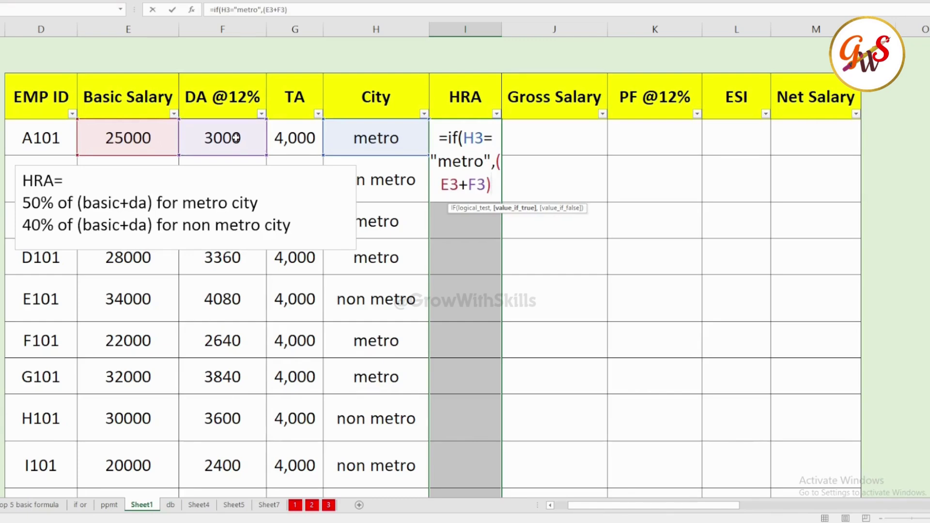
pyautogui.write('*')
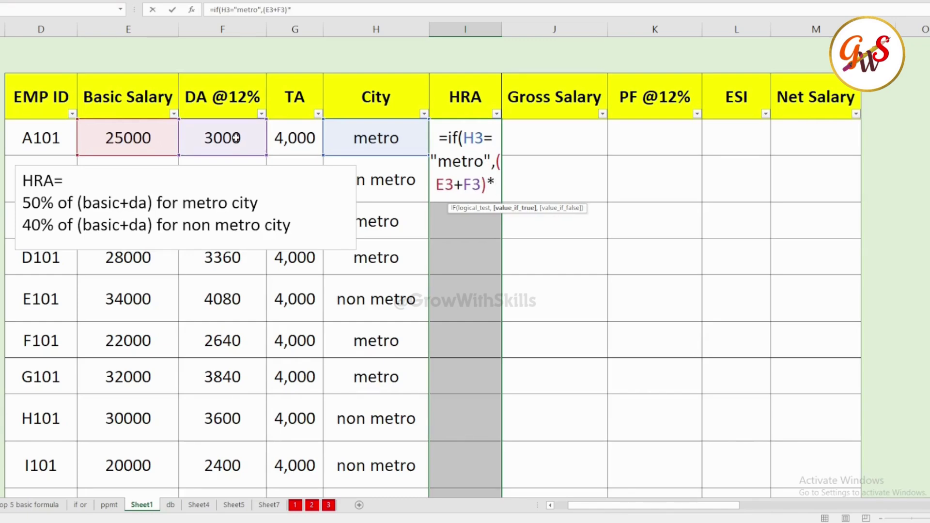
pyautogui.write('50%,')
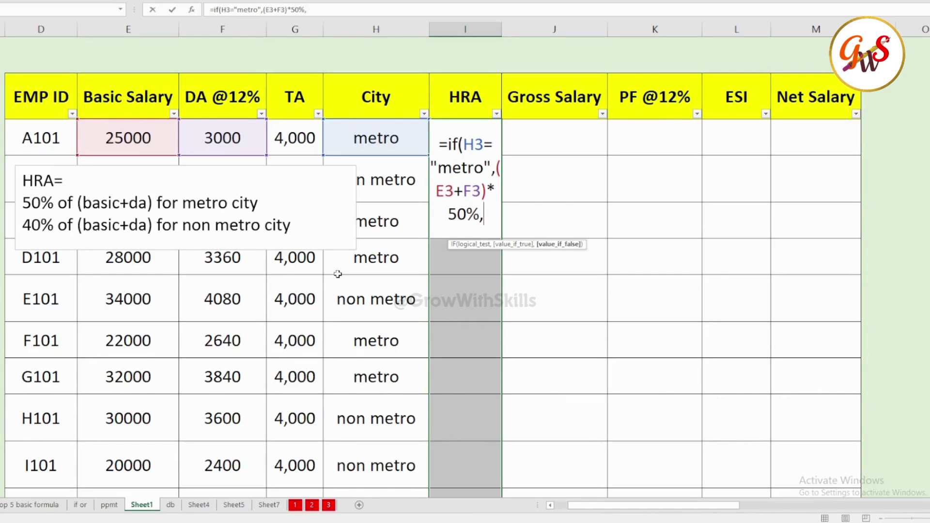
# Set the formula's non-metro result to (E3+F3)*40% and enter it for every employee in the HRA column.
pyautogui.write('(')
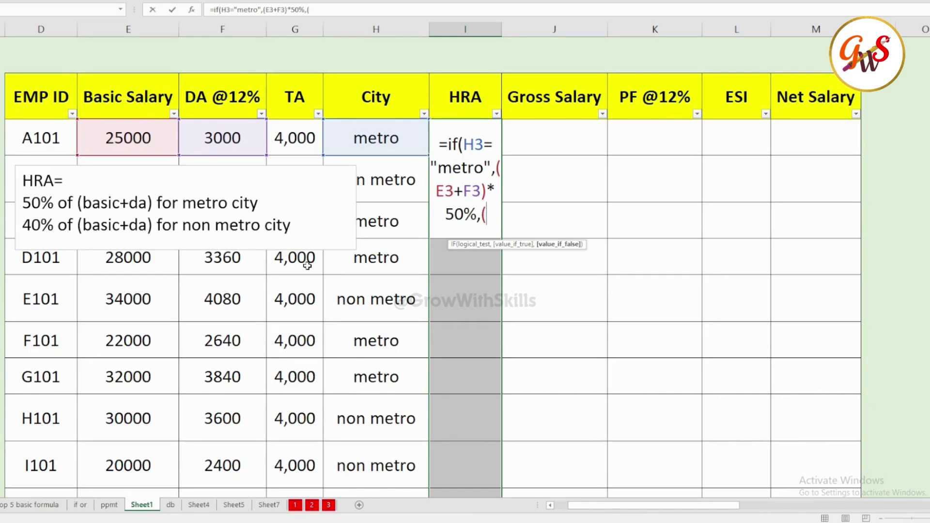
pyautogui.click(129, 134)
pyautogui.write('+')
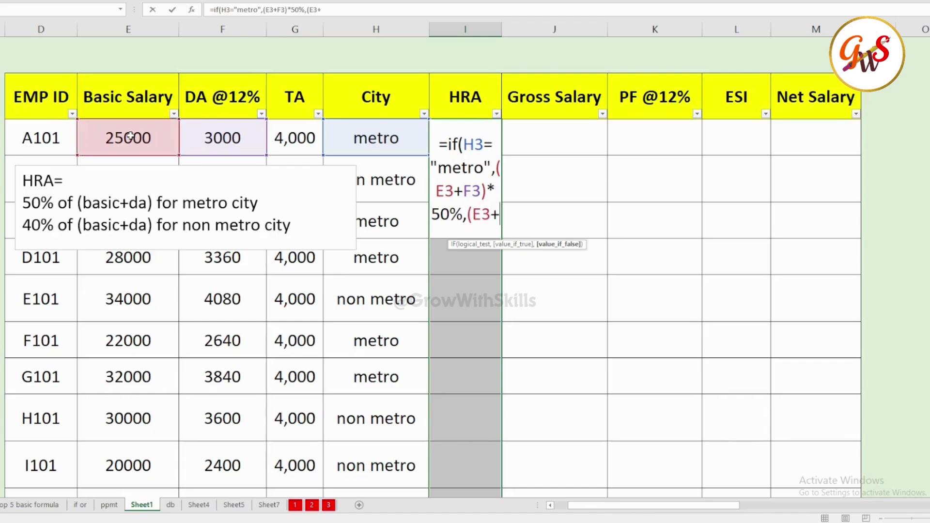
pyautogui.click(226, 138)
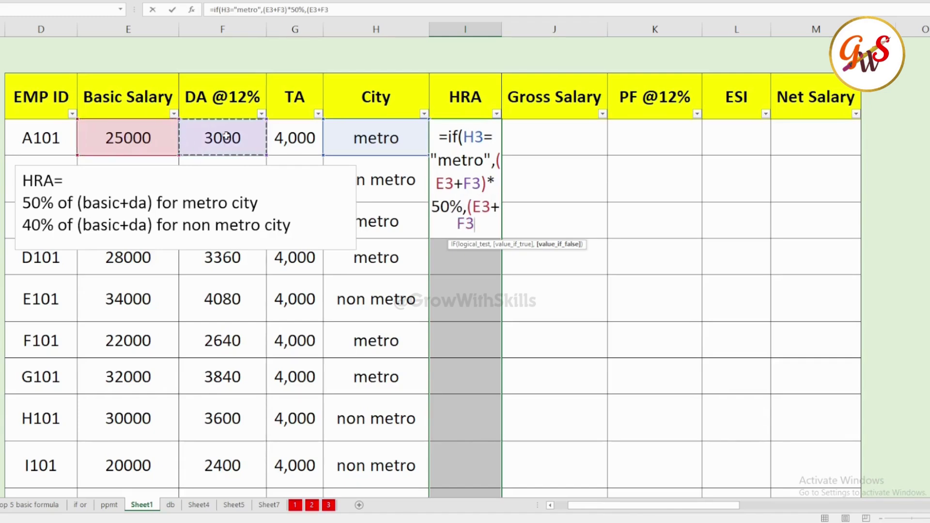
pyautogui.write(')*')
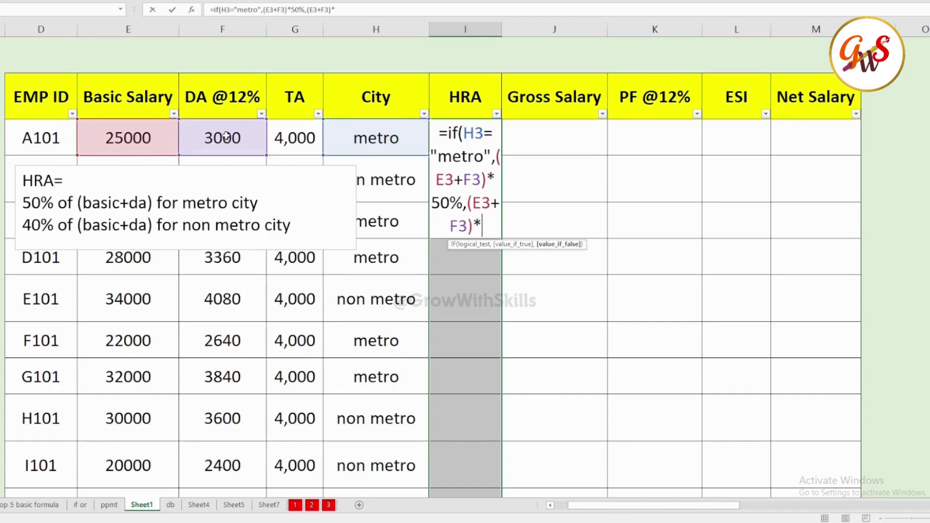
pyautogui.write('40')
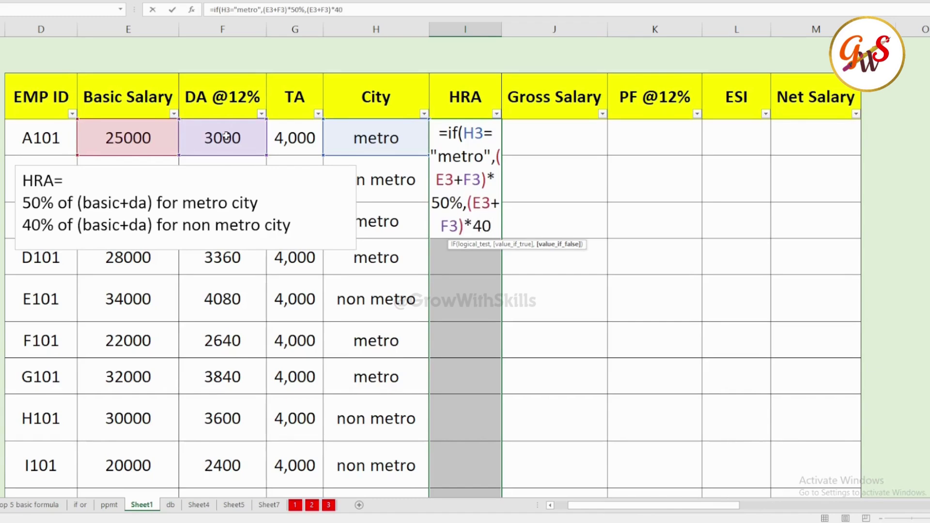
pyautogui.write('%)')
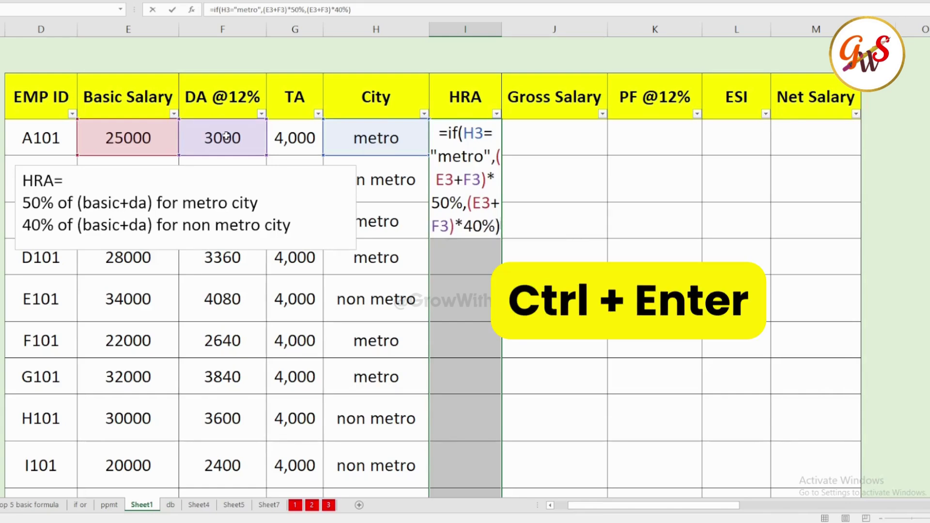
pyautogui.hotkey('ctrl', 'Return')
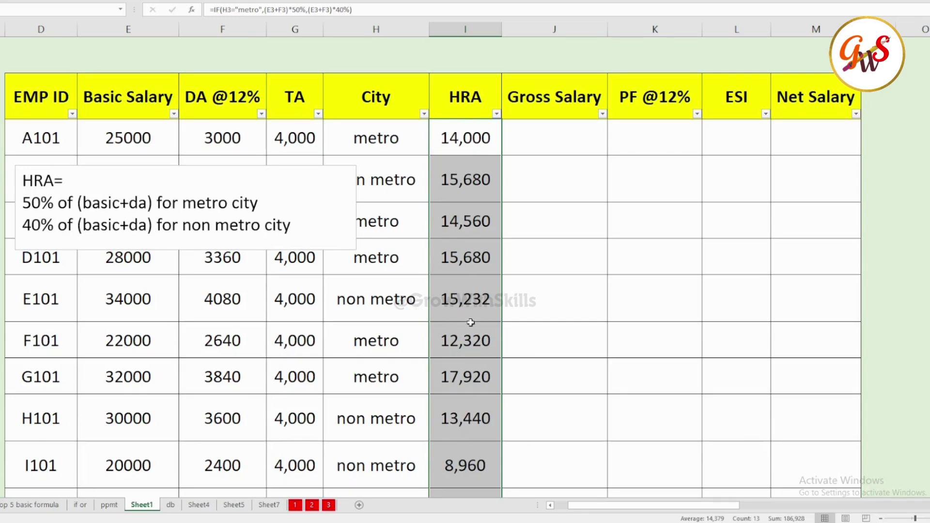
pyautogui.click(470, 384)
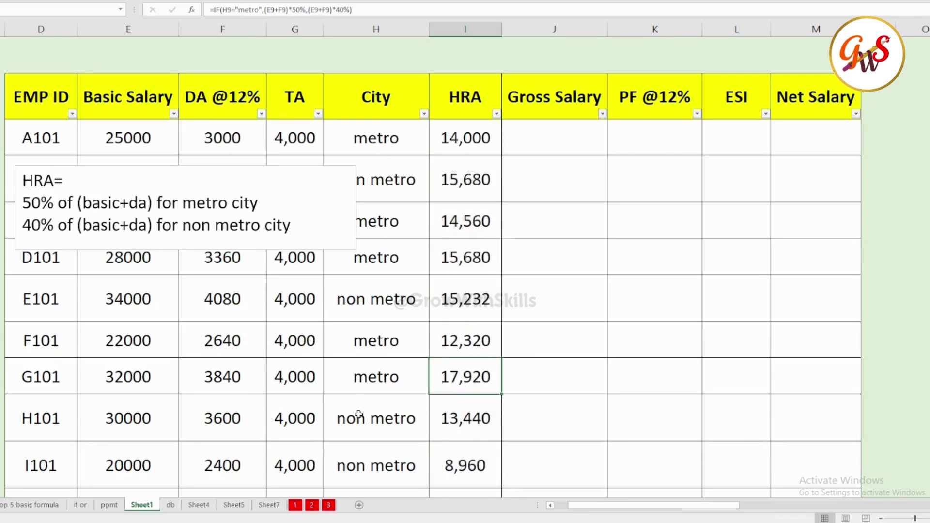
# Review the basic salary, DA, TA and HRA columns as the components of gross salary.
pyautogui.click(543, 141)
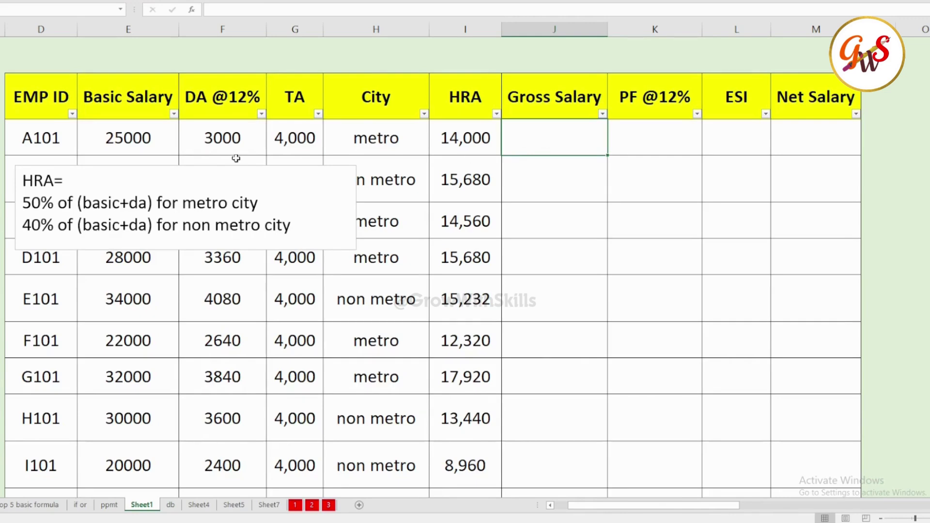
pyautogui.click(211, 100)
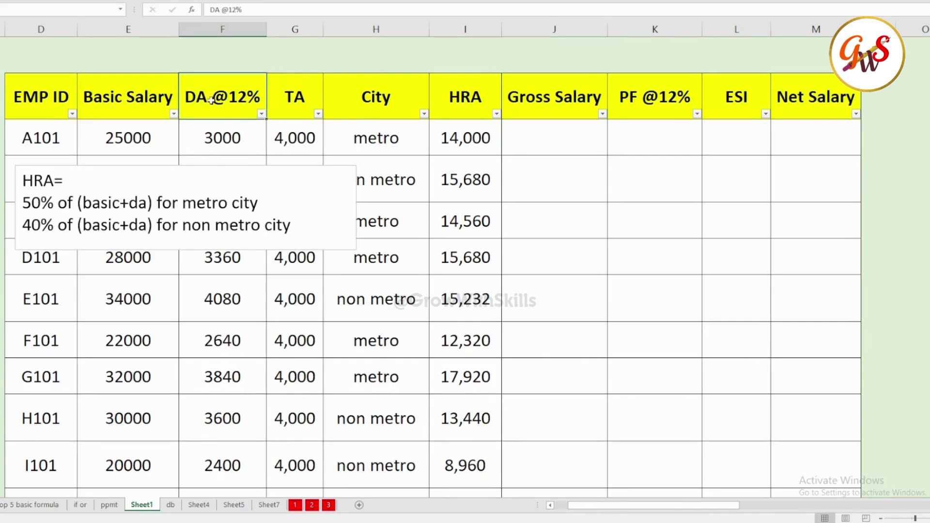
pyautogui.click(299, 97)
pyautogui.click(472, 103)
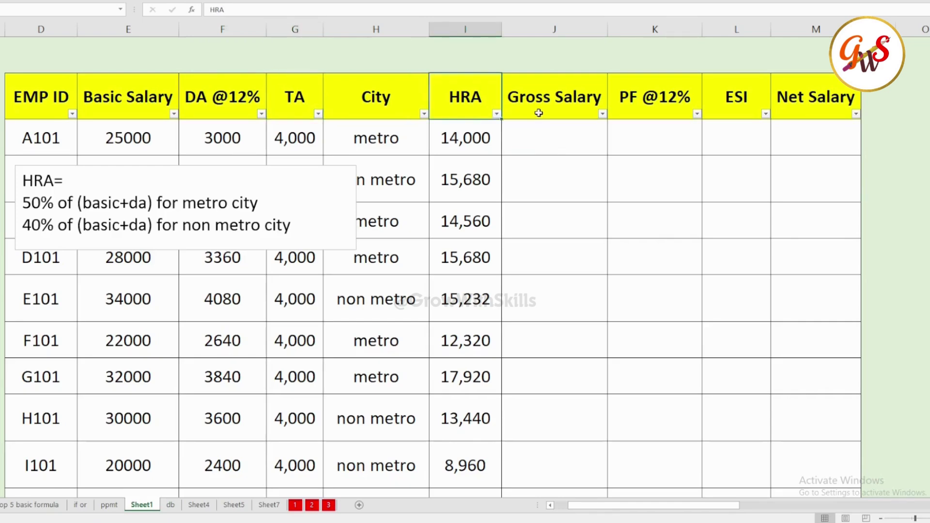
pyautogui.click(541, 143)
pyautogui.click(140, 141)
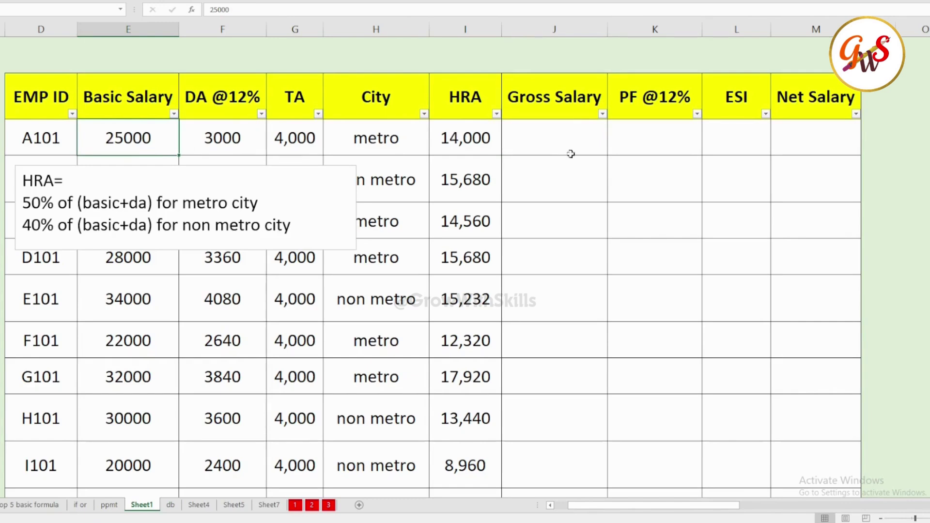
# Calculate gross salary for all employees as basic salary plus DA, TA and HRA with =E3+F3+G3+I3.
pyautogui.click(532, 143)
pyautogui.hotkey('ctrl', 'shift', 'Down')
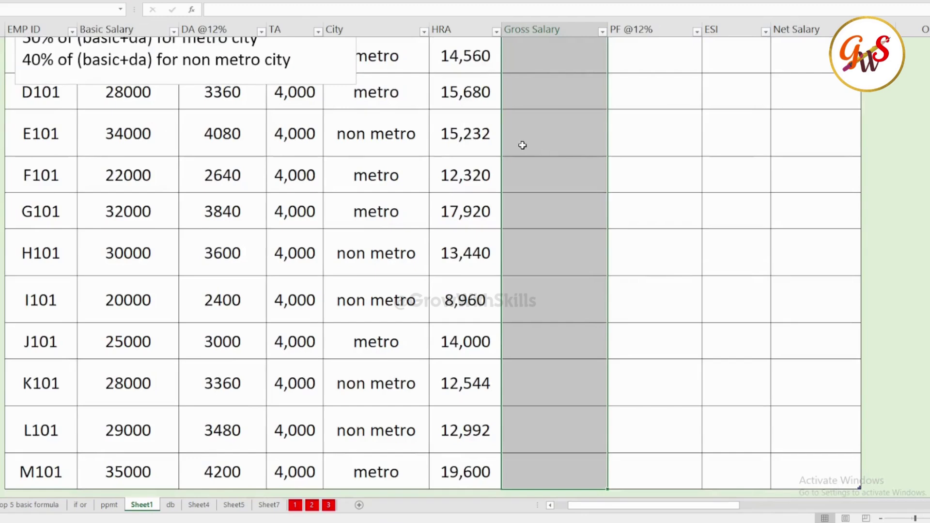
pyautogui.scroll(2, 522, 146)
pyautogui.write('=')
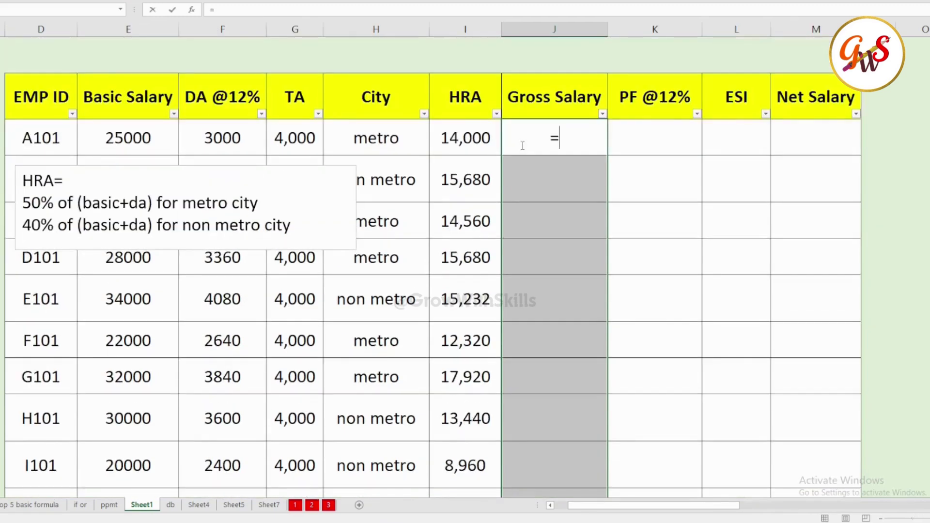
pyautogui.click(140, 139)
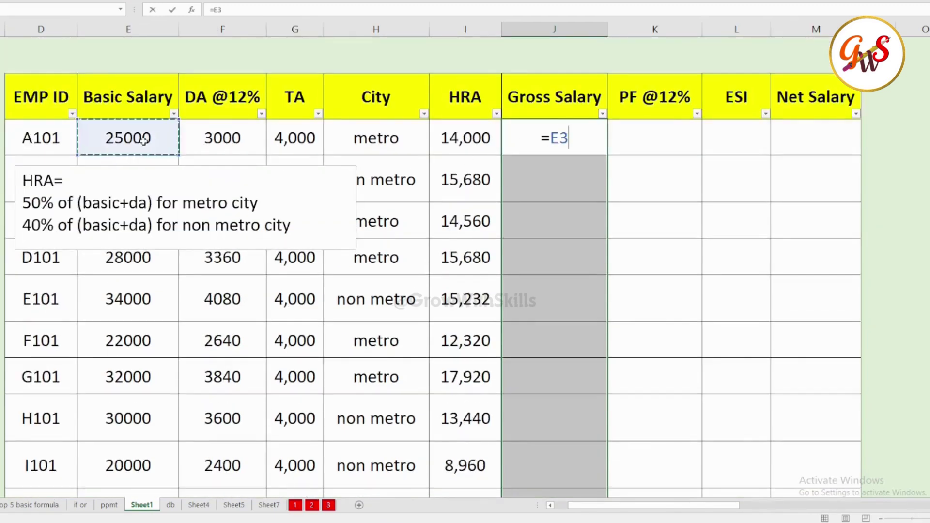
pyautogui.write('+')
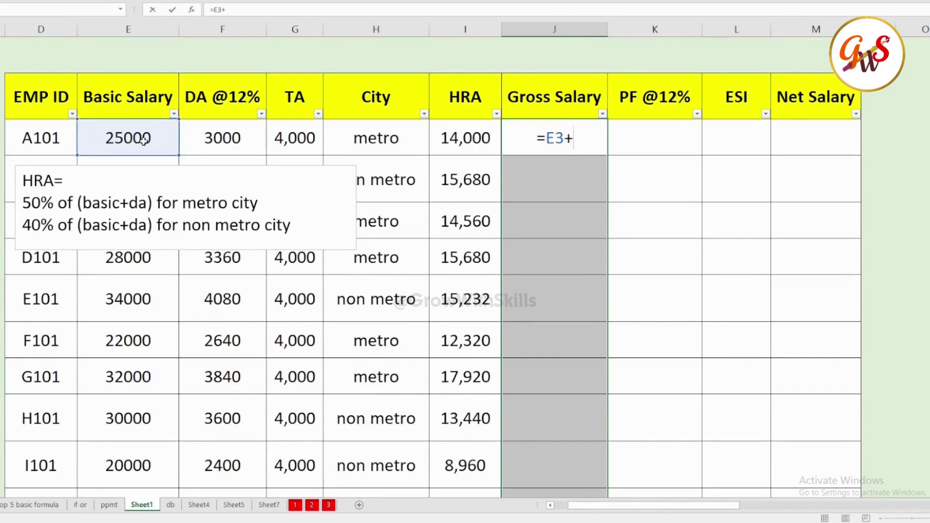
pyautogui.click(216, 140)
pyautogui.write('+')
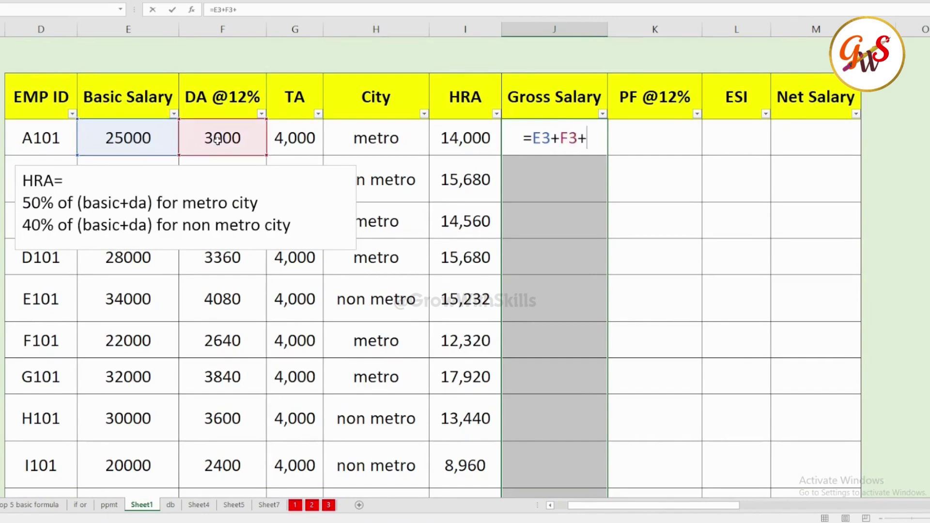
pyautogui.click(293, 138)
pyautogui.write('+')
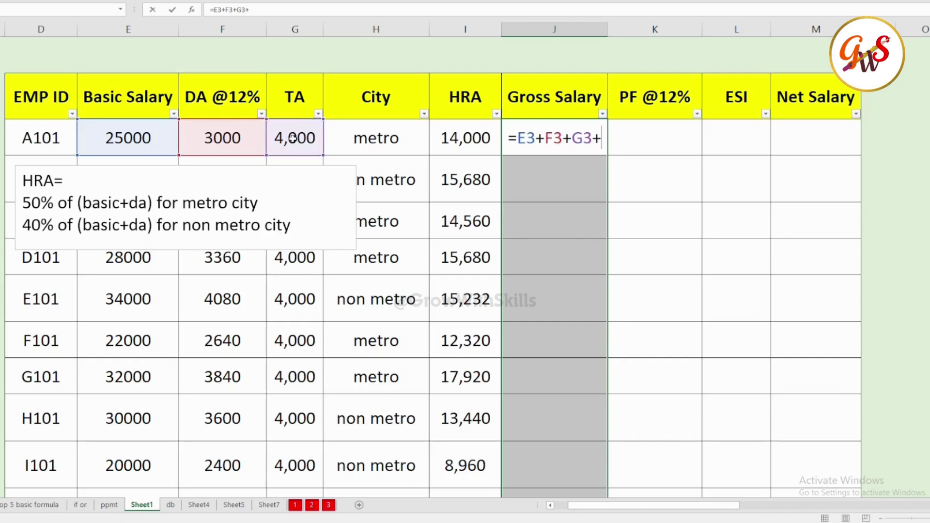
pyautogui.click(464, 139)
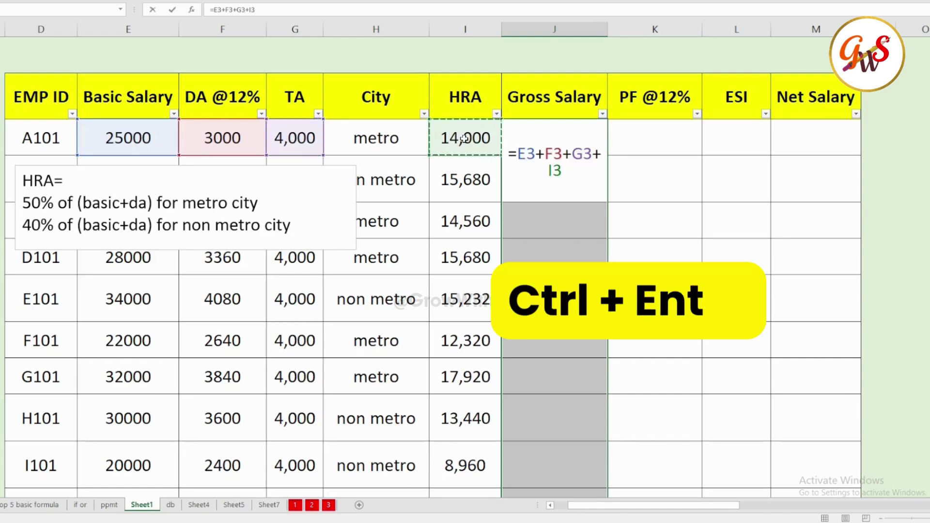
pyautogui.hotkey('ctrl', 'Return')
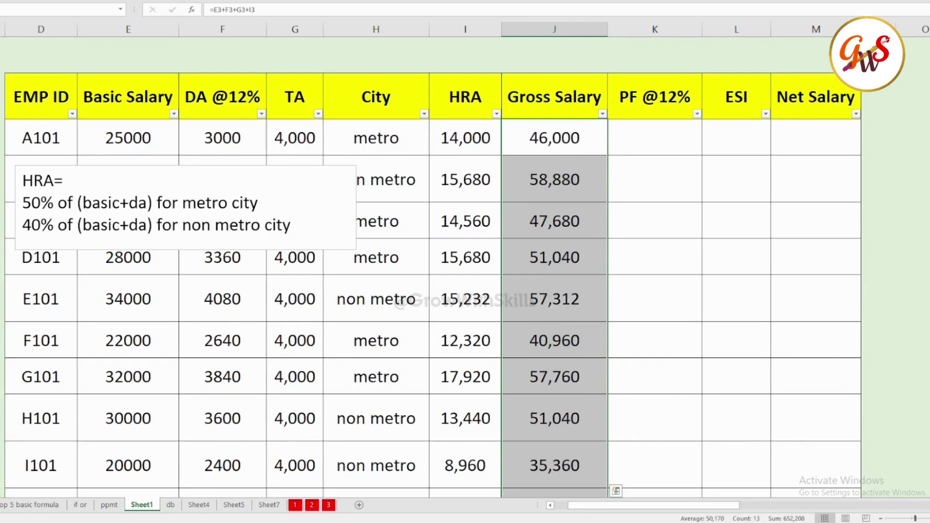
# Calculate PF for all employees as 12% of basic salary with =E3*12%.
pyautogui.moveTo(583, 506); pyautogui.dragTo(597, 505)
pyautogui.click(537, 125)
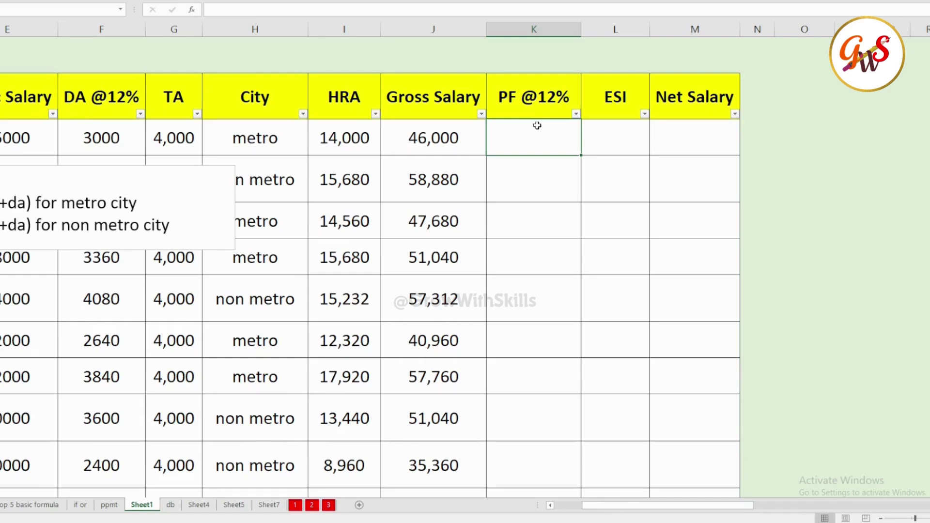
pyautogui.hotkey('ctrl', 'shift', 'Down')
pyautogui.hotkey('ctrl', 'BackSpace')
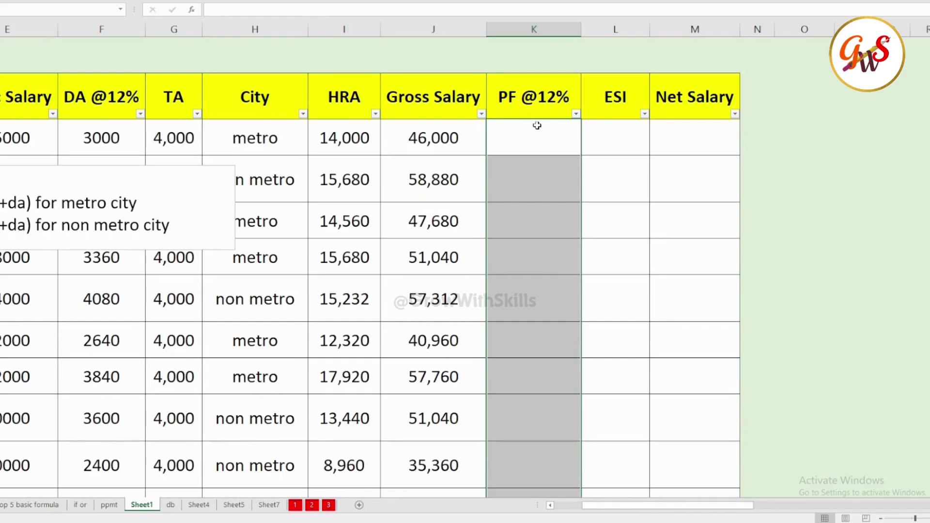
pyautogui.write('=')
pyautogui.hscroll(-2, 611, 513)
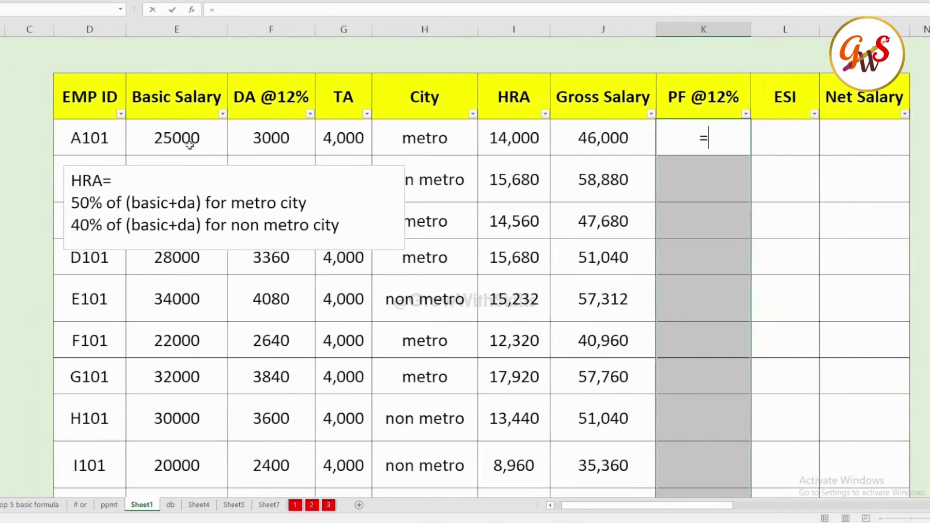
pyautogui.click(188, 139)
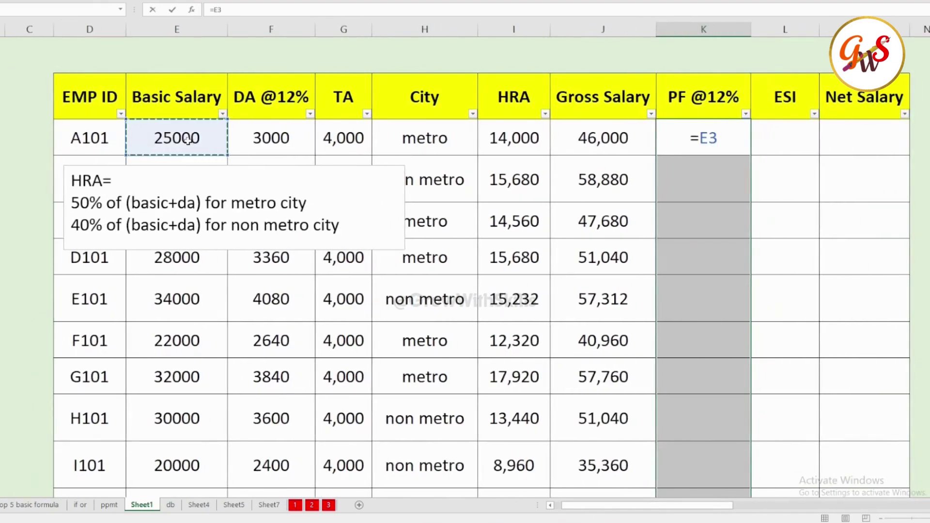
pyautogui.write('*12%')
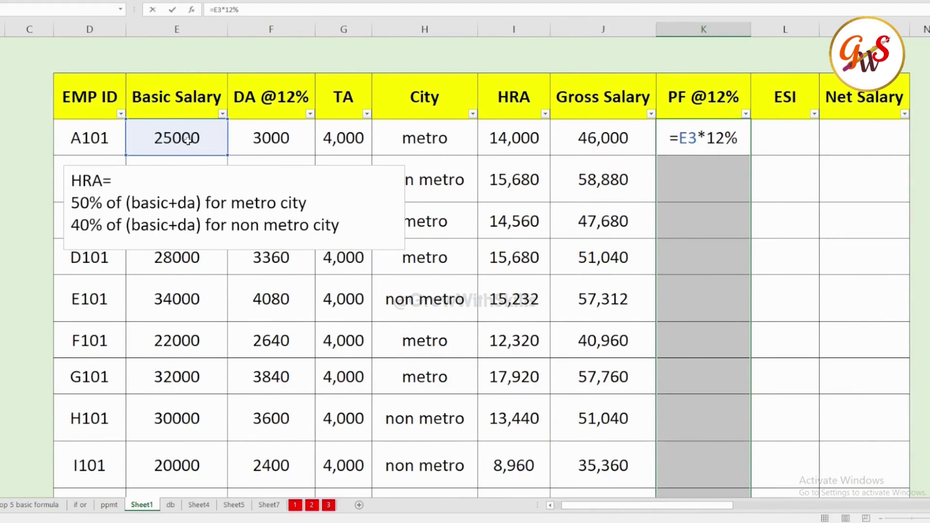
pyautogui.hotkey('ctrl', 'Return')
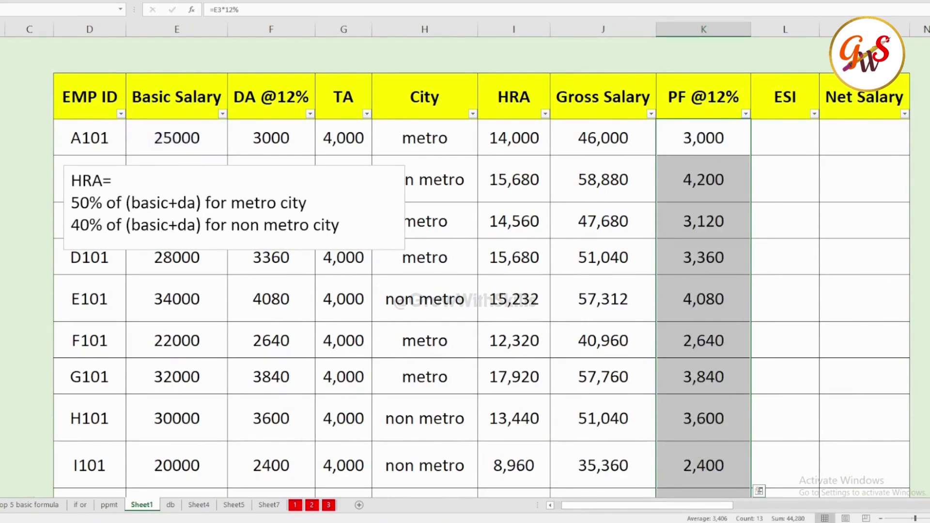
# Move the ESI rule note from below the table up over the first employee rows and reduce its height.
pyautogui.hscroll(3, 533, 232)
pyautogui.click(513, 146)
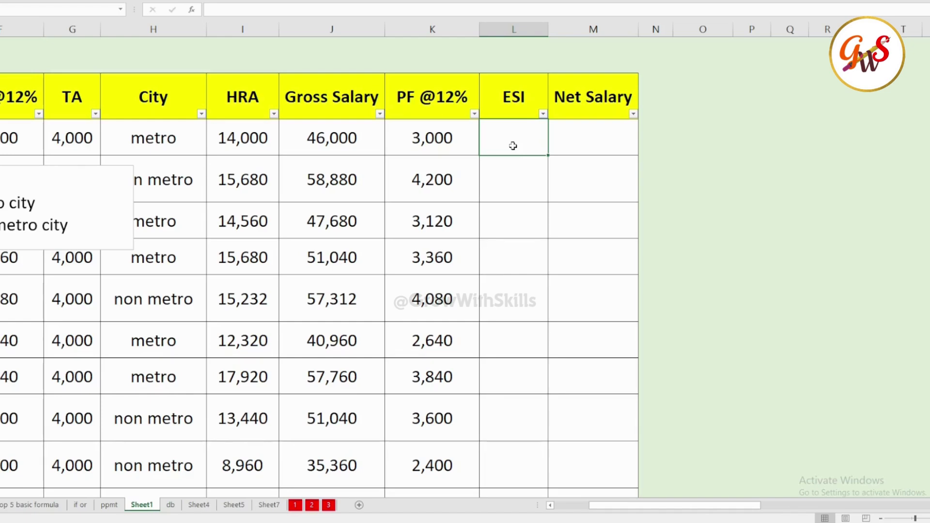
pyautogui.scroll(-5, 269, 323)
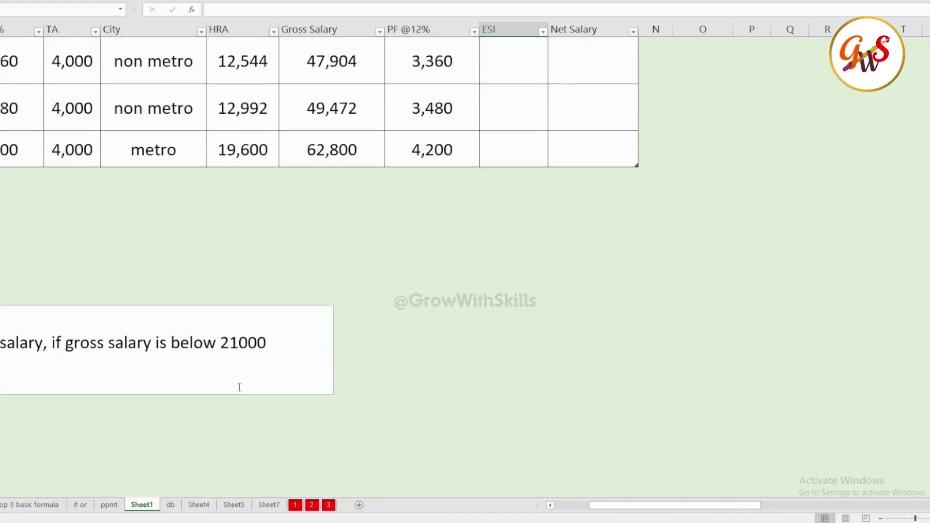
pyautogui.click(195, 318)
pyautogui.moveTo(605, 511); pyautogui.dragTo(570, 512)
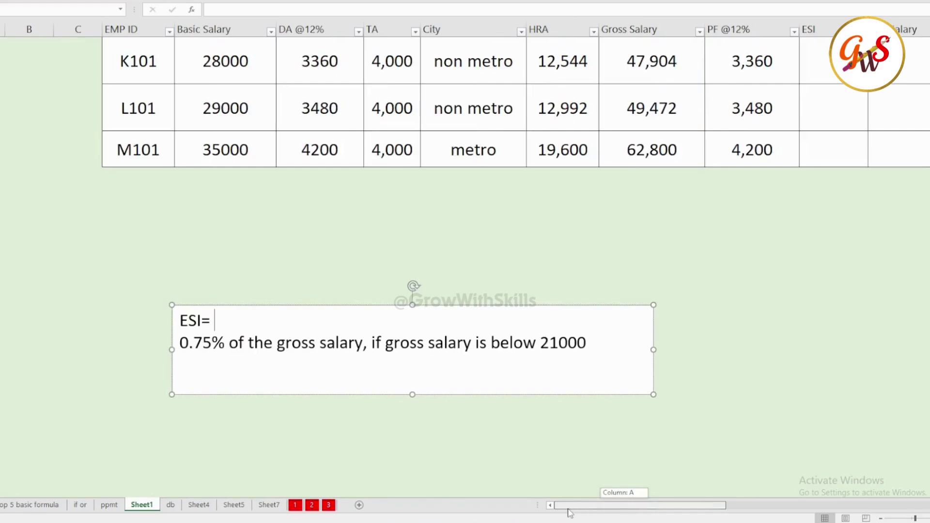
pyautogui.moveTo(406, 306); pyautogui.dragTo(458, 114)
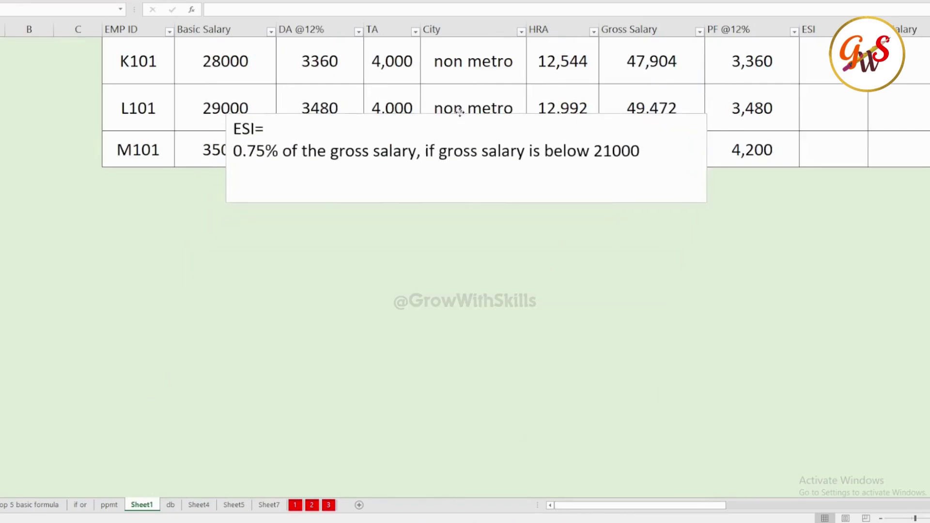
pyautogui.scroll(3, 461, 376)
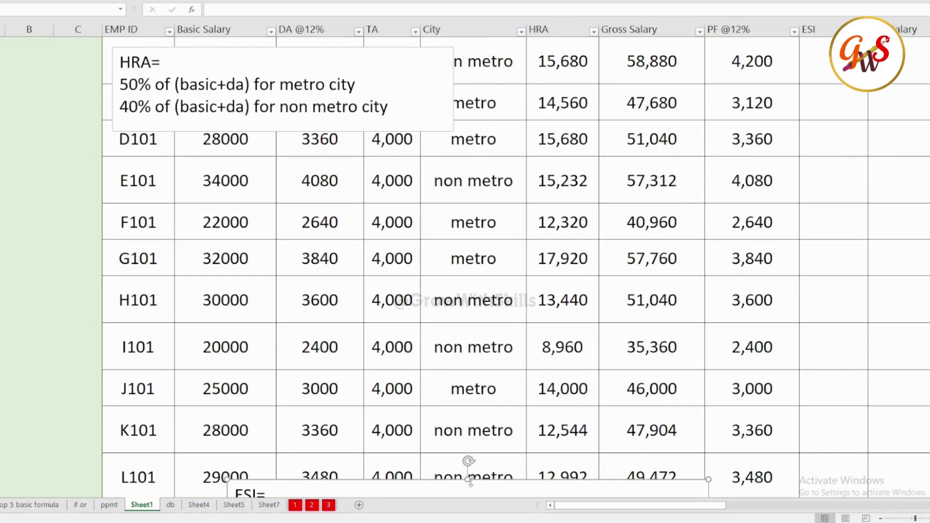
pyautogui.moveTo(472, 480); pyautogui.dragTo(624, 165)
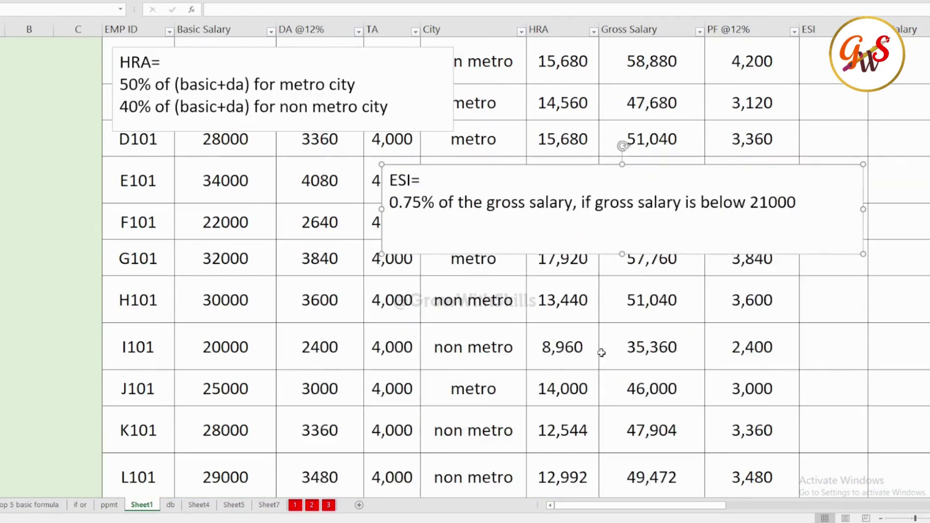
pyautogui.scroll(1, 601, 353)
pyautogui.moveTo(632, 287); pyautogui.dragTo(537, 142)
pyautogui.moveTo(528, 210); pyautogui.dragTo(528, 210)
# Move the HRA note down to the I101 row and resize the ESI note to 5.24" wide and 1.44" high.
pyautogui.click(204, 175)
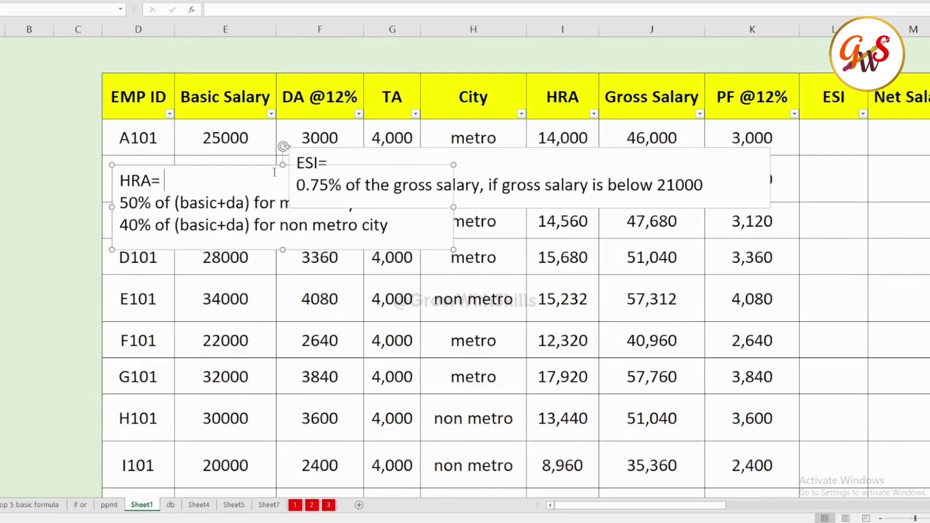
pyautogui.moveTo(270, 164); pyautogui.dragTo(284, 448)
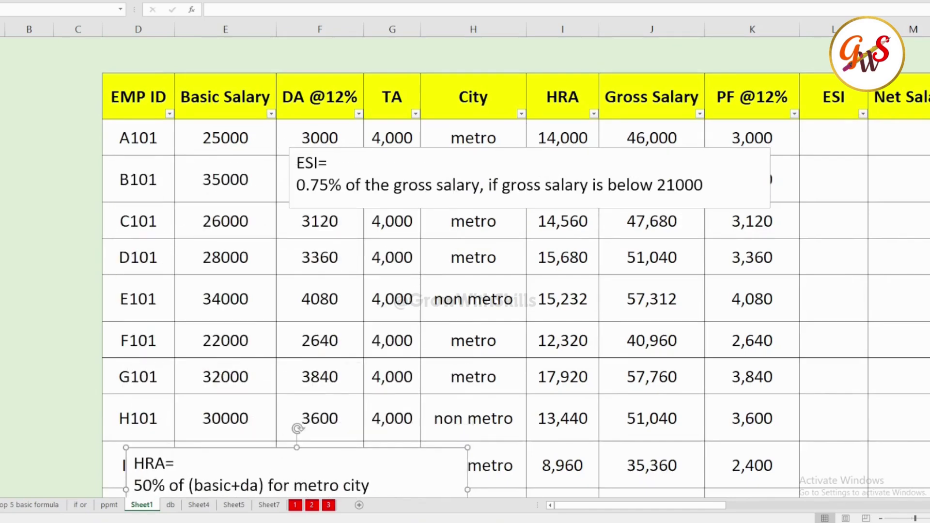
pyautogui.click(734, 167)
pyautogui.moveTo(772, 179); pyautogui.dragTo(671, 179)
pyautogui.moveTo(479, 208); pyautogui.dragTo(476, 252)
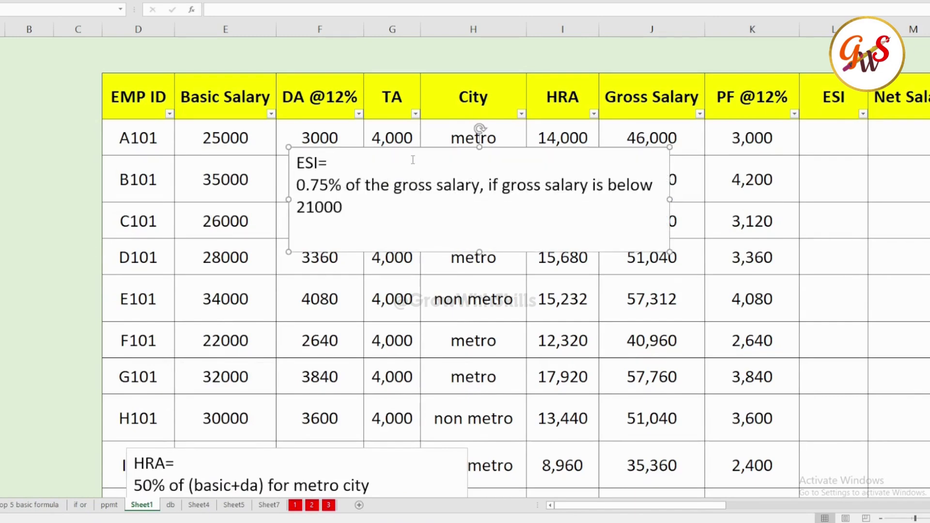
# Apply the preset shape style with a blue outline to the ESI note.
pyautogui.click(338, 1)
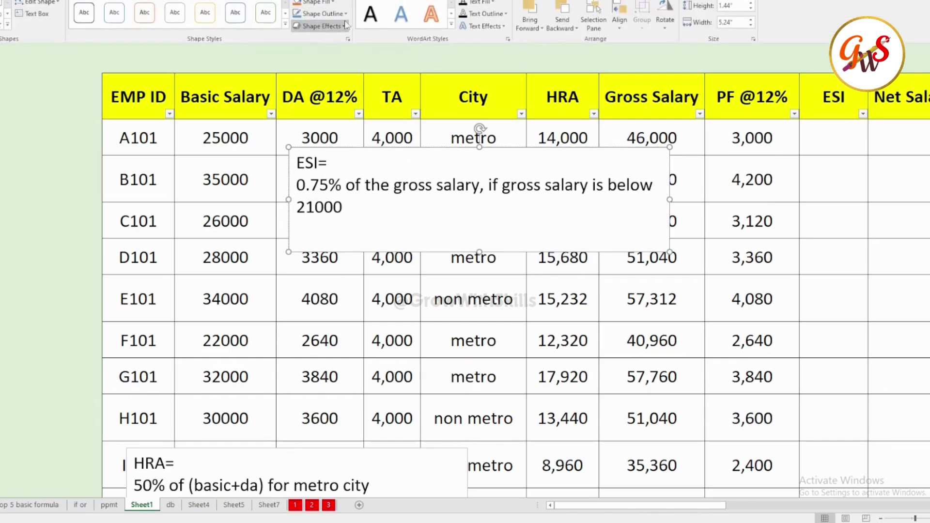
pyautogui.click(206, 22)
pyautogui.click(237, 20)
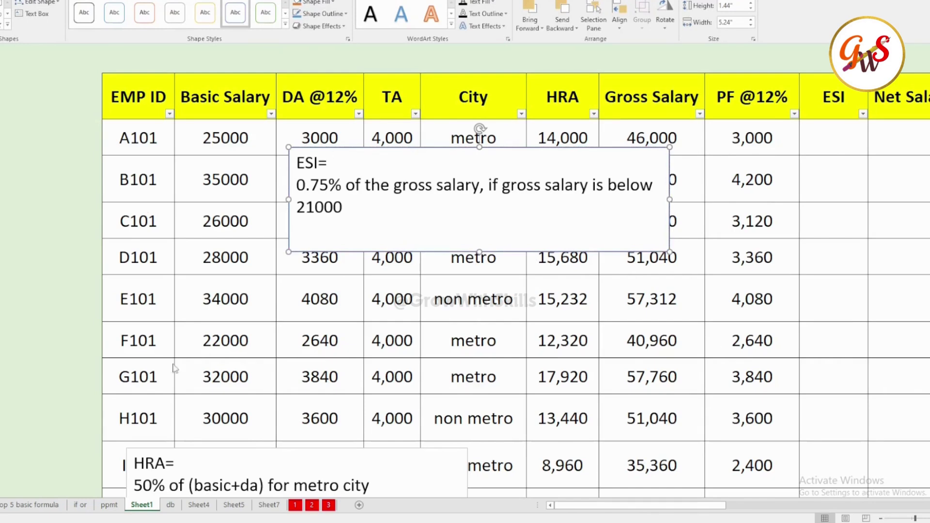
pyautogui.click(349, 341)
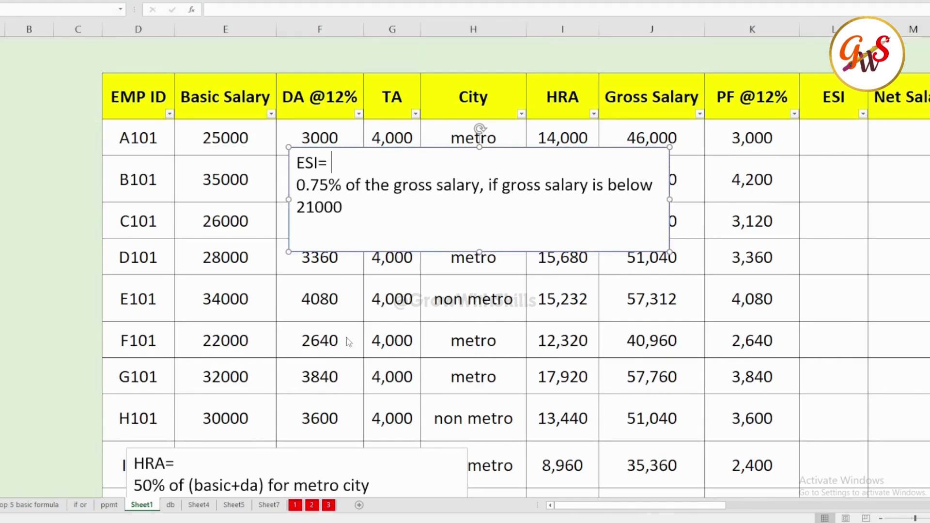
pyautogui.click(493, 289)
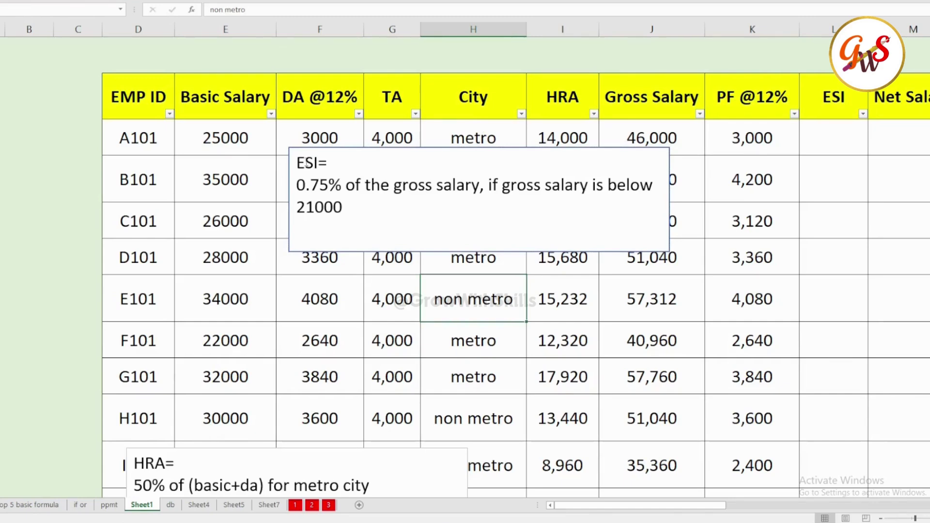
# Highlight the 0.75% of gross salary rate, the gross salary condition and the 21000 limit in the ESI note.
pyautogui.moveTo(297, 185); pyautogui.dragTo(458, 189)
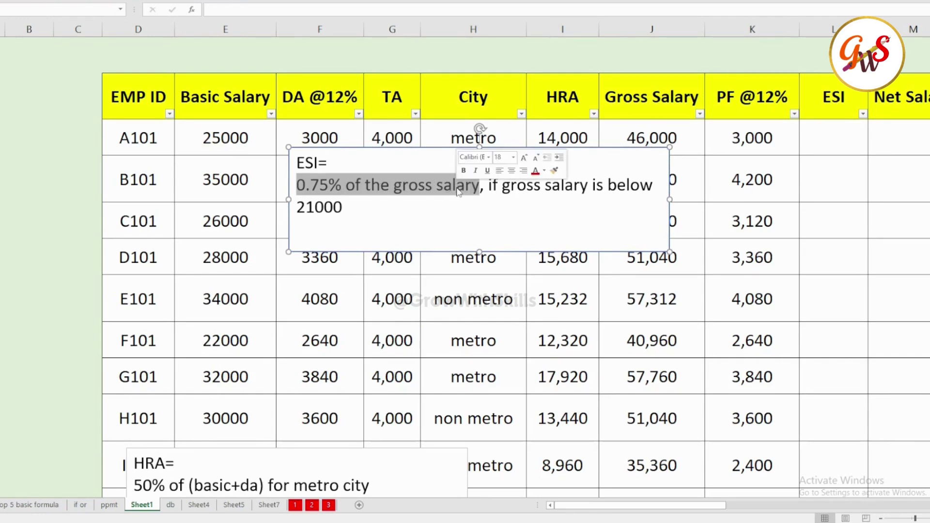
pyautogui.moveTo(503, 187); pyautogui.dragTo(594, 190)
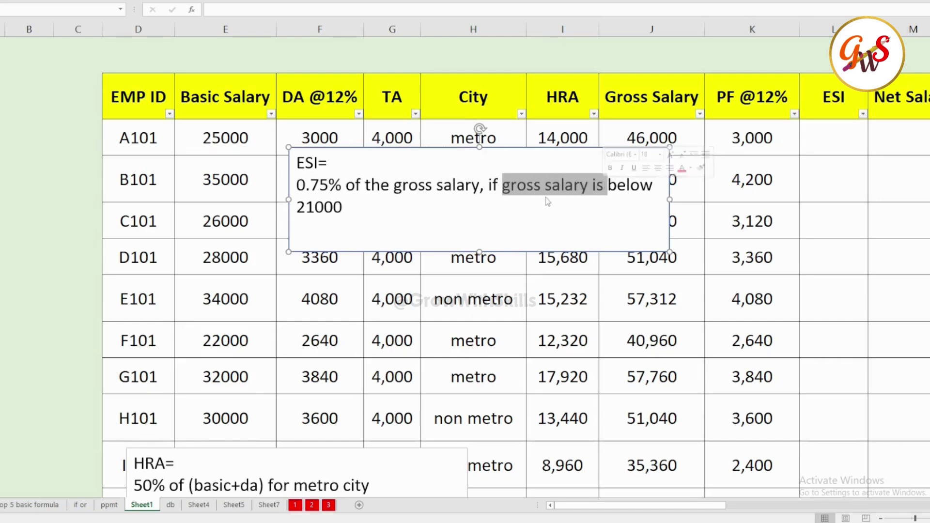
pyautogui.moveTo(344, 208); pyautogui.dragTo(297, 212)
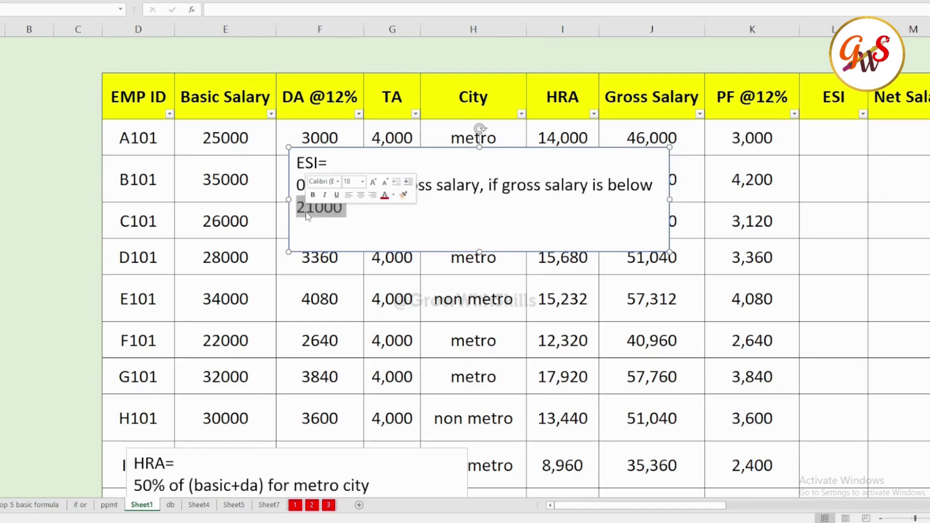
pyautogui.moveTo(565, 508); pyautogui.dragTo(580, 511)
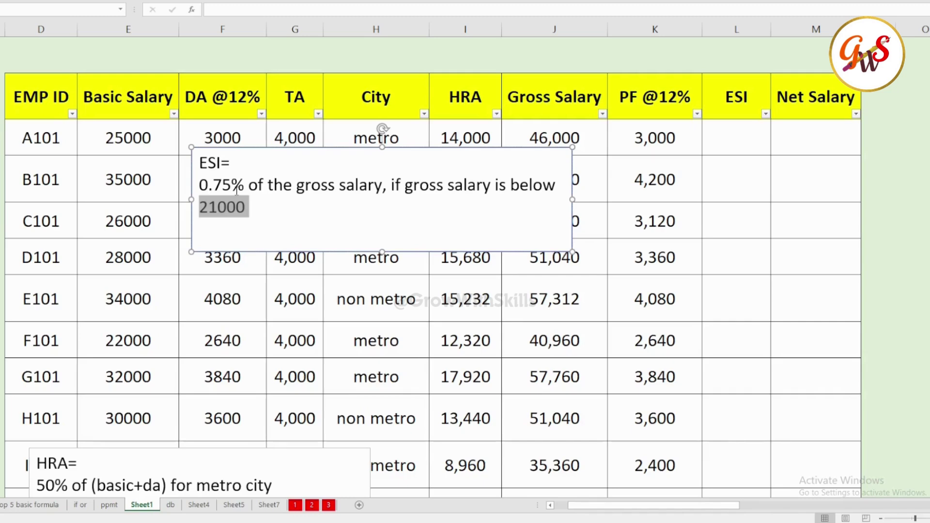
# Start an IF formula across all employees' ESI cells that tests whether gross salary is below 21000, =if(J3<21000.
pyautogui.click(729, 140)
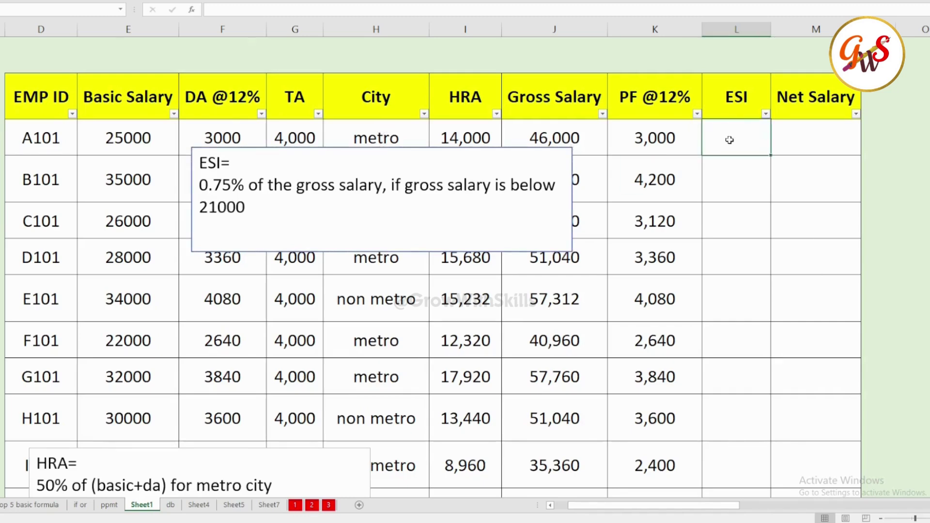
pyautogui.hotkey('ctrl', 'shift', 'Down')
pyautogui.scroll(1, 649, 146)
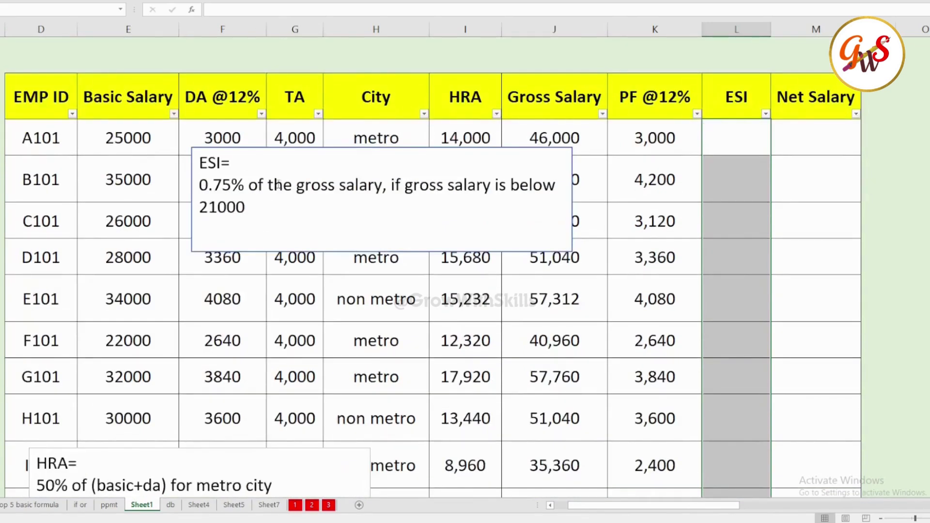
pyautogui.write('=if(')
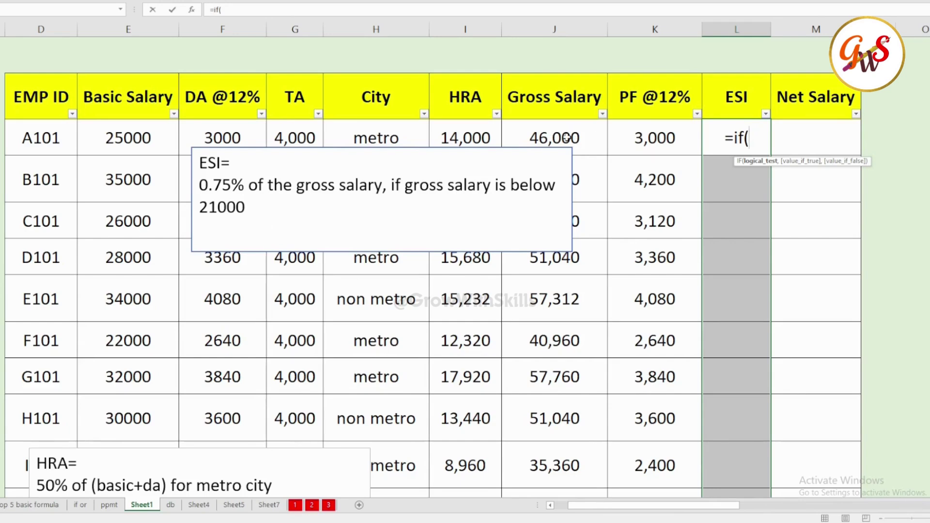
pyautogui.click(558, 117)
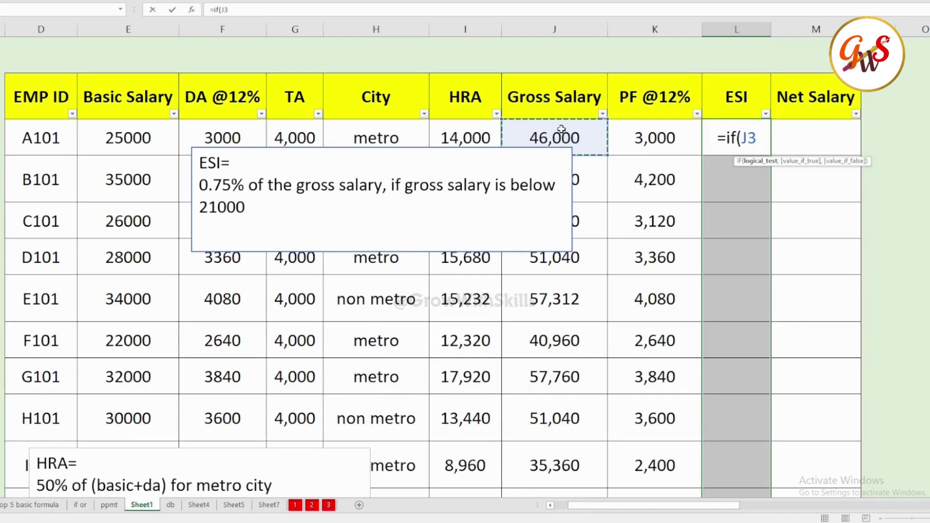
pyautogui.write('<21000')
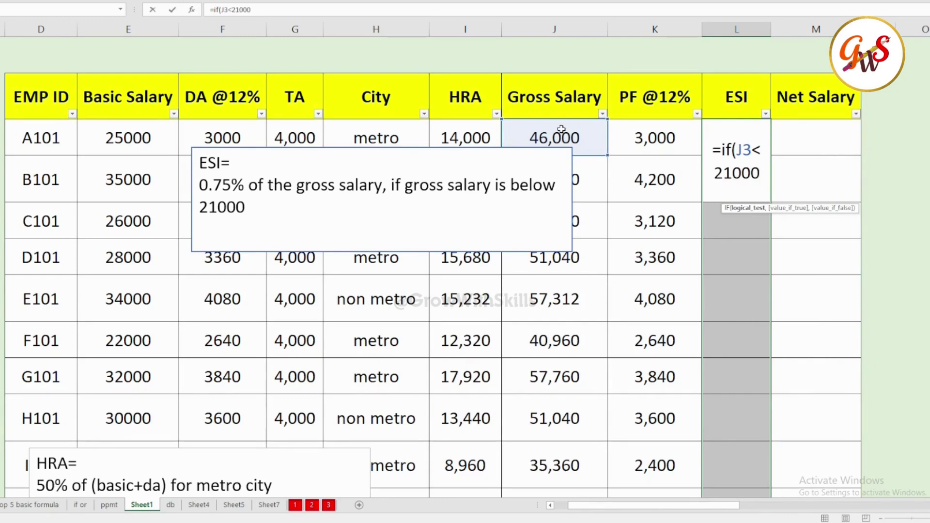
# Complete the ESI formula with J3*0.75% if true and "No ESI" if false, and enter it for every employee.
pyautogui.write(',')
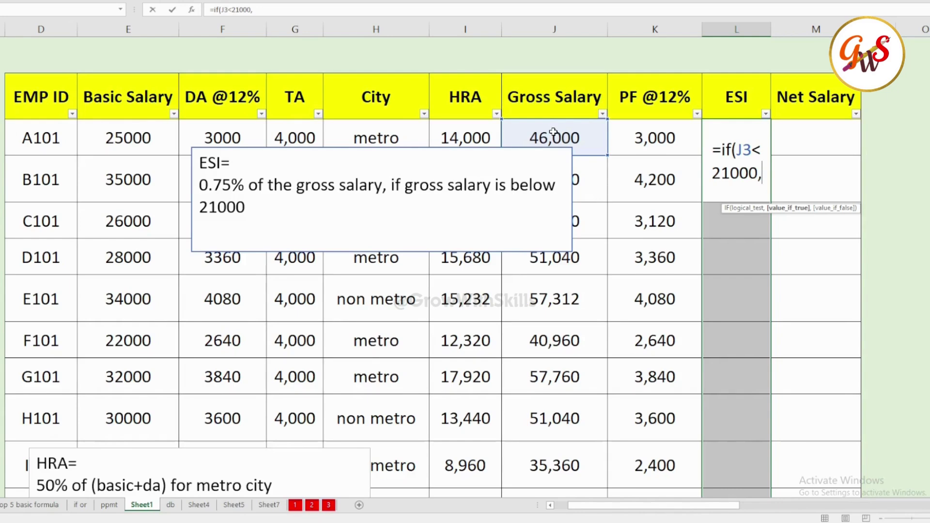
pyautogui.click(553, 131)
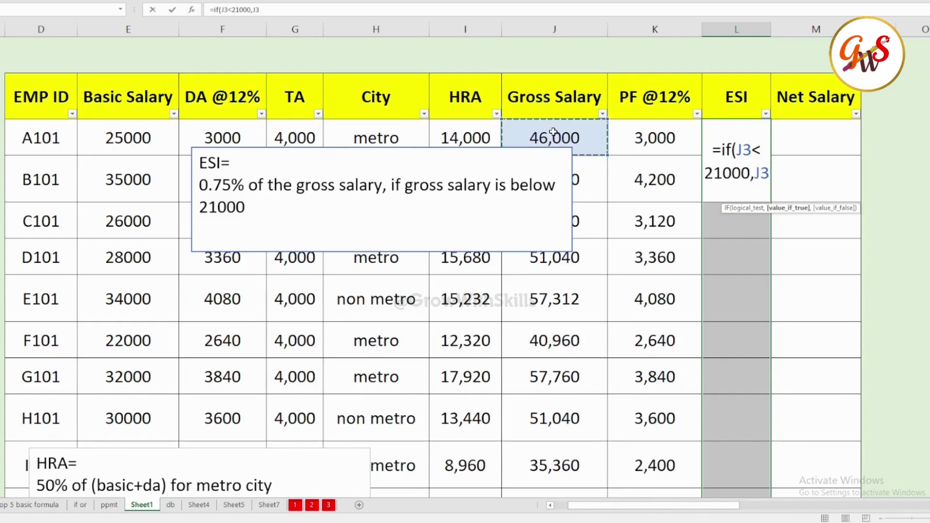
pyautogui.write('*0.75')
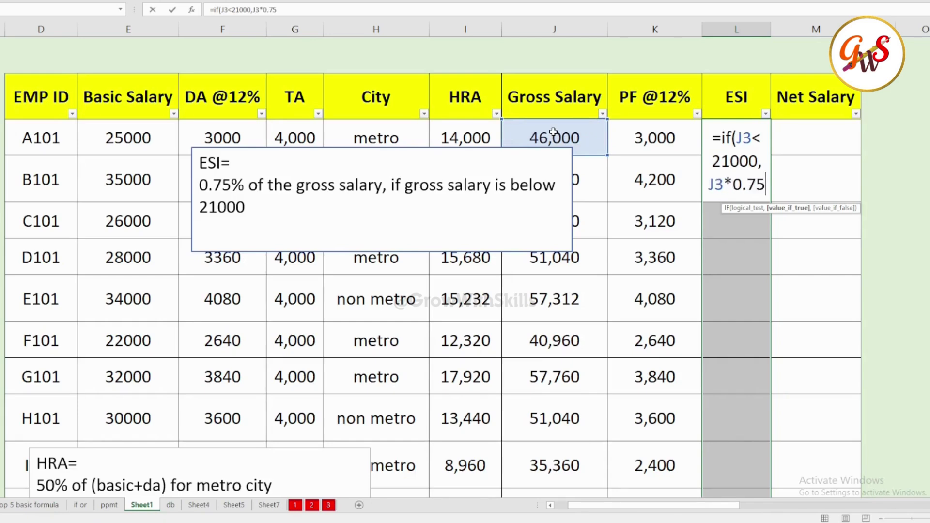
pyautogui.write('%')
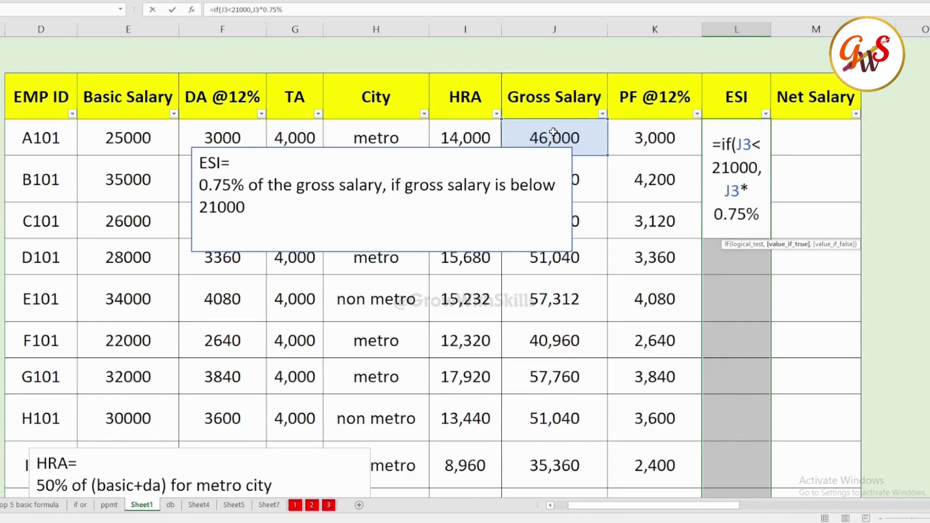
pyautogui.write(',')
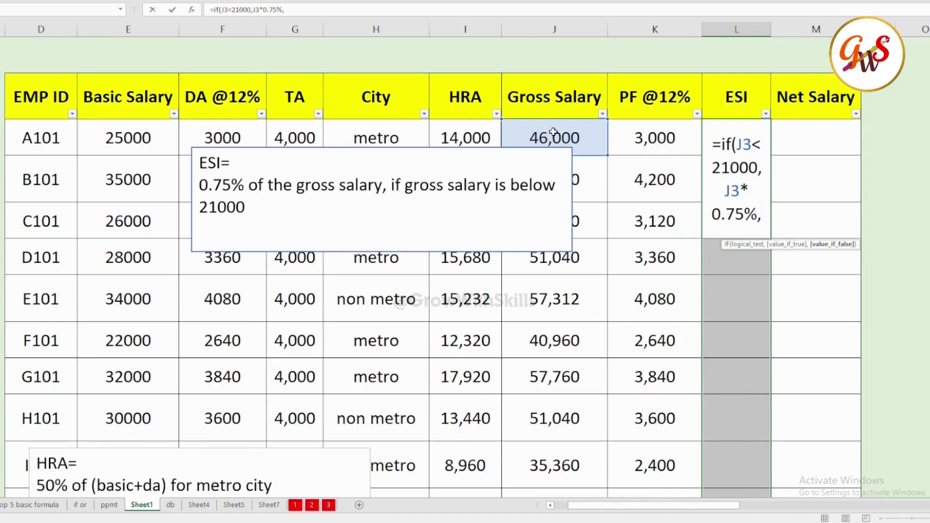
pyautogui.write('"N')
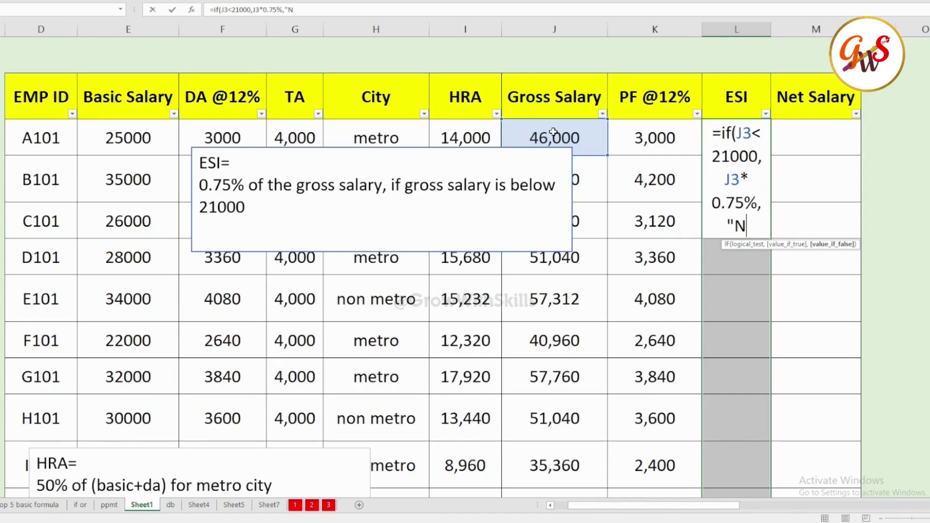
pyautogui.write('o ESI')
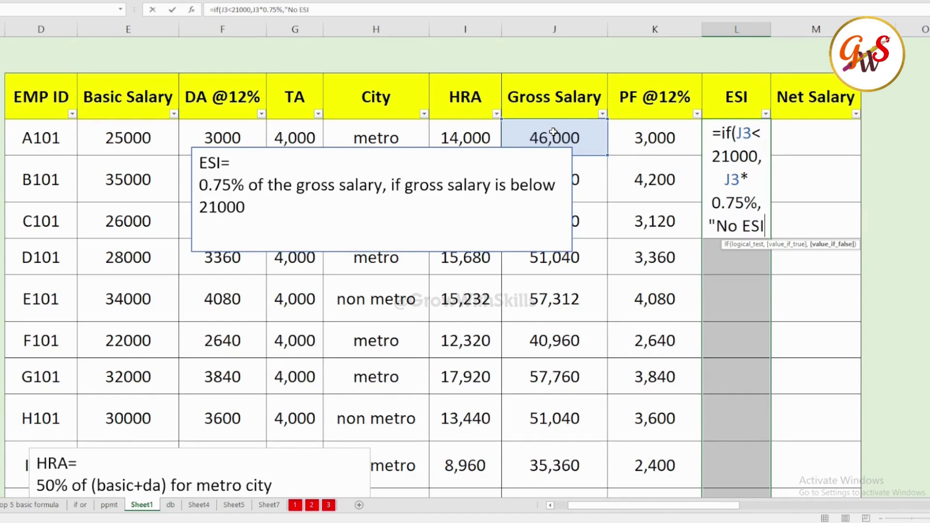
pyautogui.write('")')
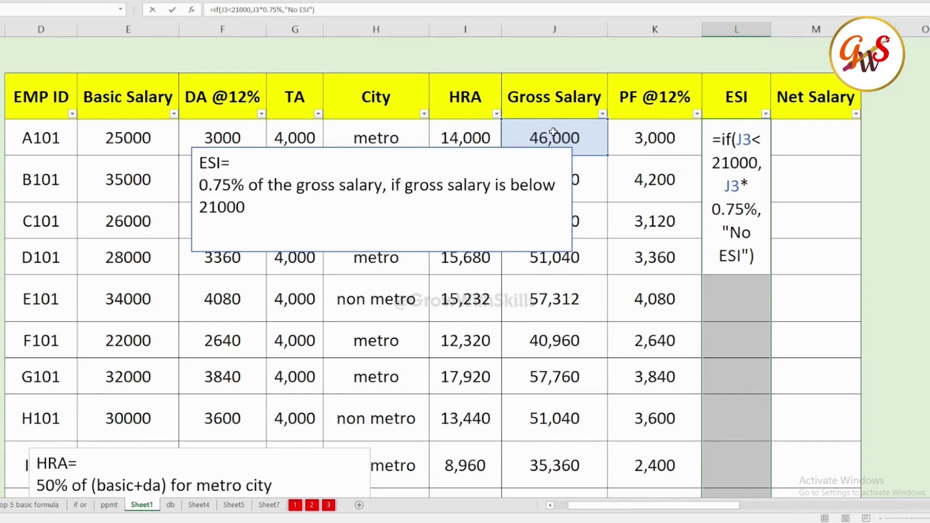
pyautogui.hotkey('ctrl', 'Return')
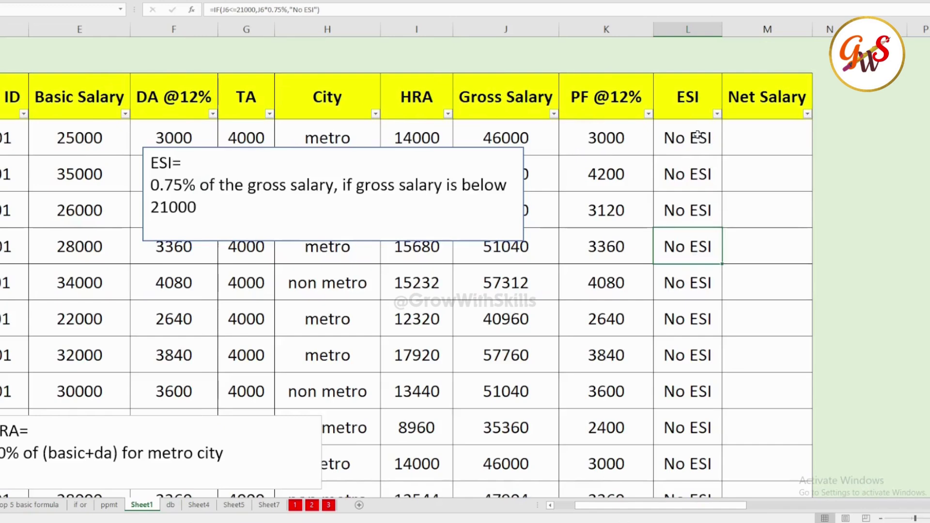
# Check the ESI results down the employee list and move the ESI note clear of the first employee's row.
pyautogui.moveTo(697, 137); pyautogui.dragTo(688, 410)
pyautogui.scroll(-2, 685, 409)
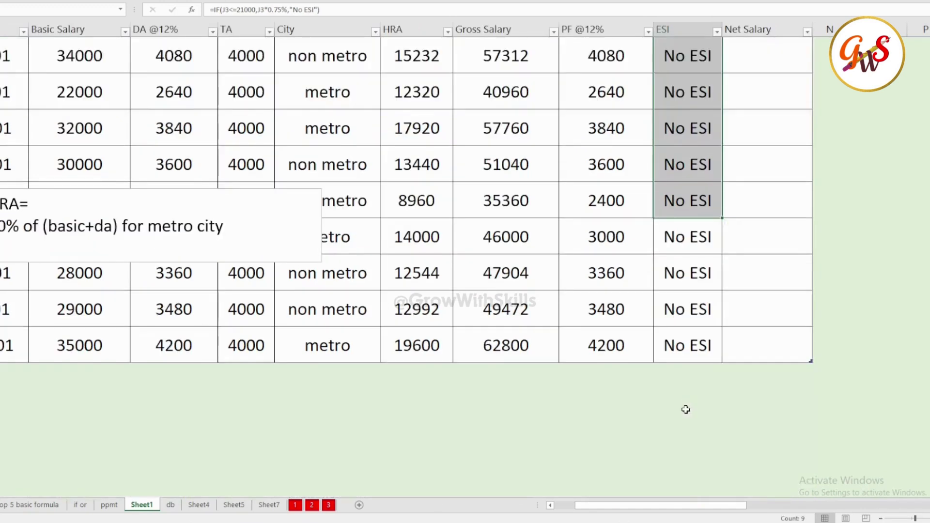
pyautogui.scroll(2, 685, 410)
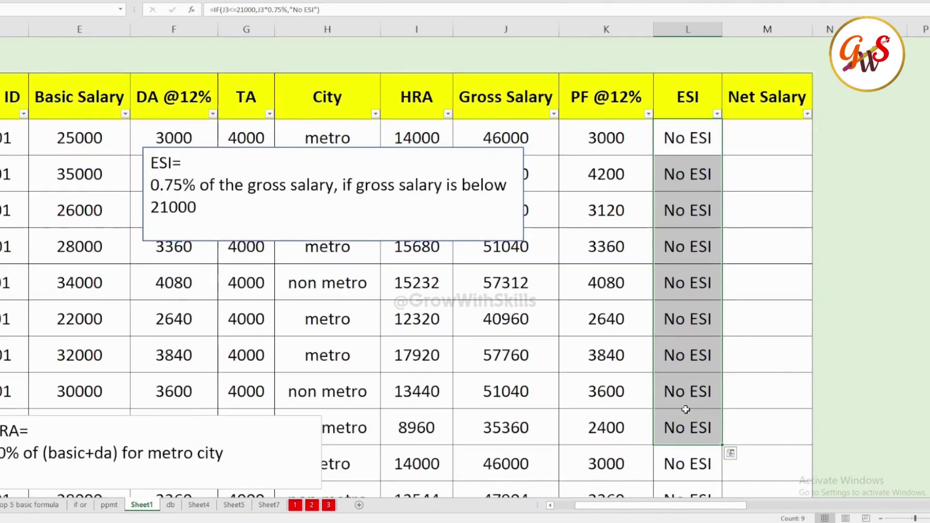
pyautogui.moveTo(369, 147); pyautogui.dragTo(288, 145)
pyautogui.scroll(-3, 527, 206)
pyautogui.scroll(3, 517, 238)
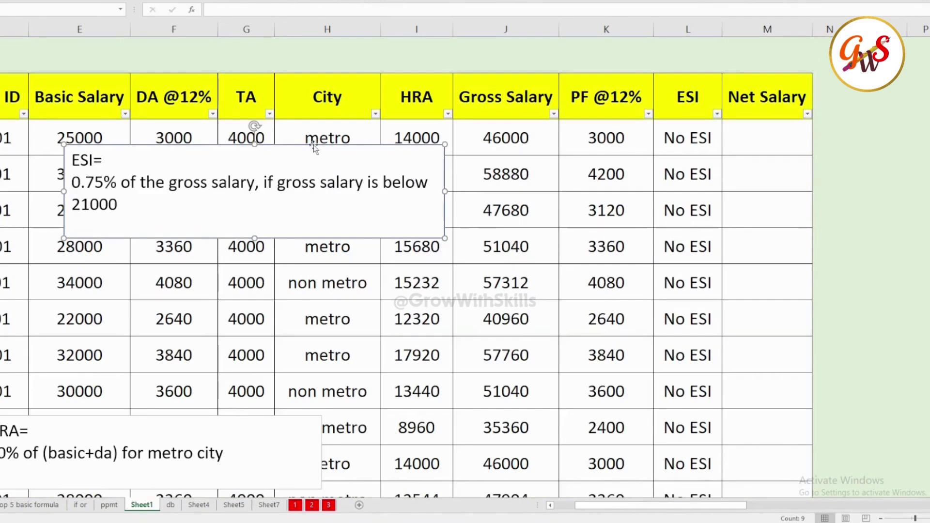
pyautogui.moveTo(310, 145); pyautogui.dragTo(417, 156)
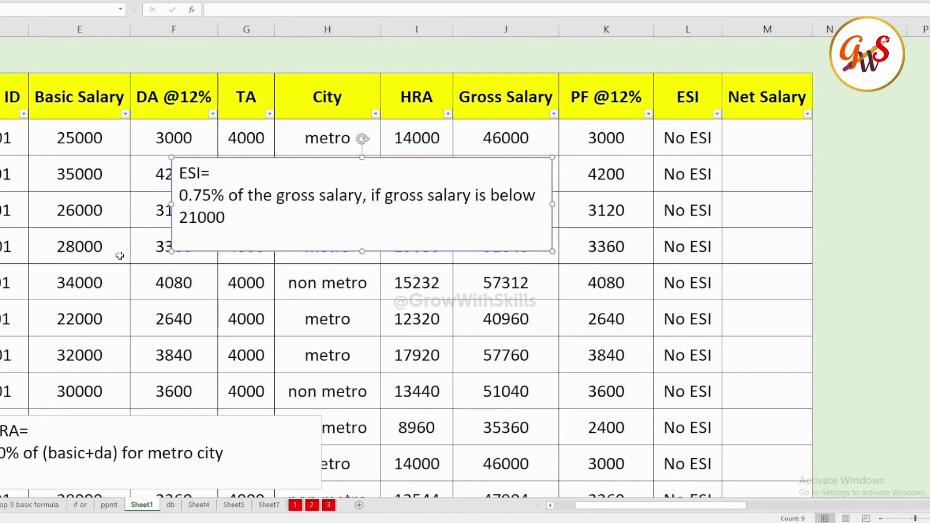
# Lower the second employee's basic salary to 15000 to test the ESI condition.
pyautogui.scroll(-3, 120, 256)
pyautogui.scroll(3, 119, 256)
pyautogui.click(80, 178)
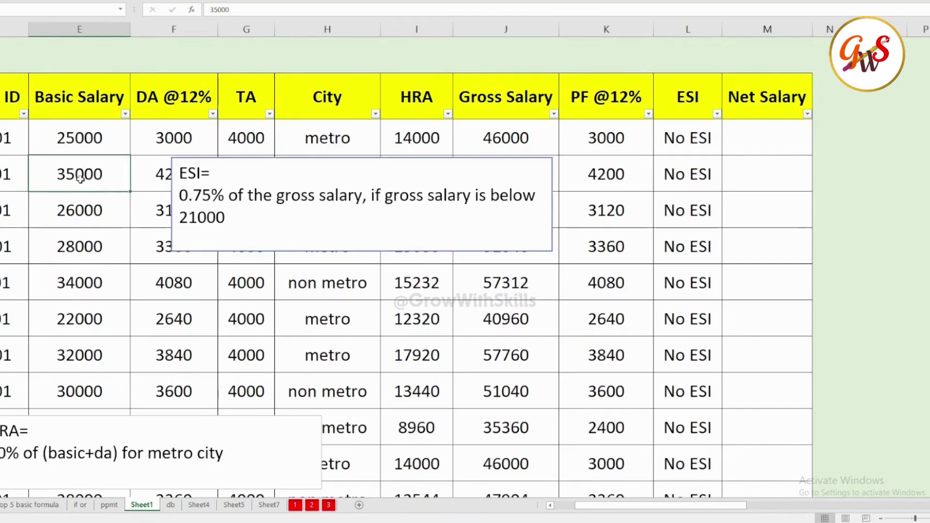
pyautogui.write('2100')
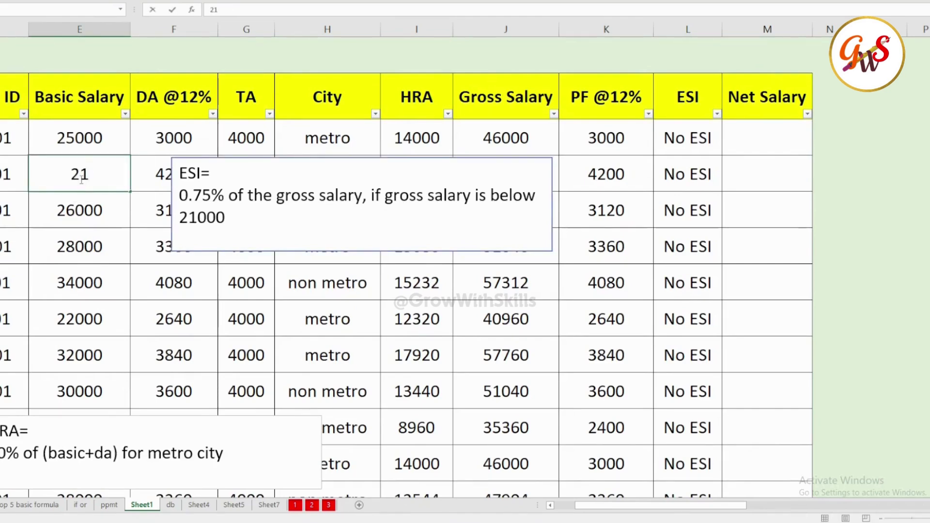
pyautogui.write('0')
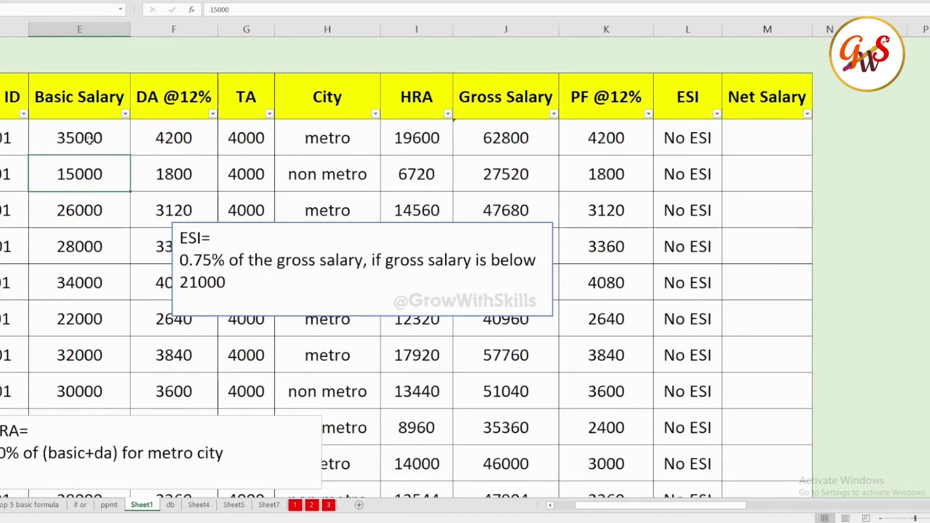
# Set the first employee's basic salary to 10000 and check that row's gross salary and ESI.
pyautogui.click(89, 140)
pyautogui.write('1000')
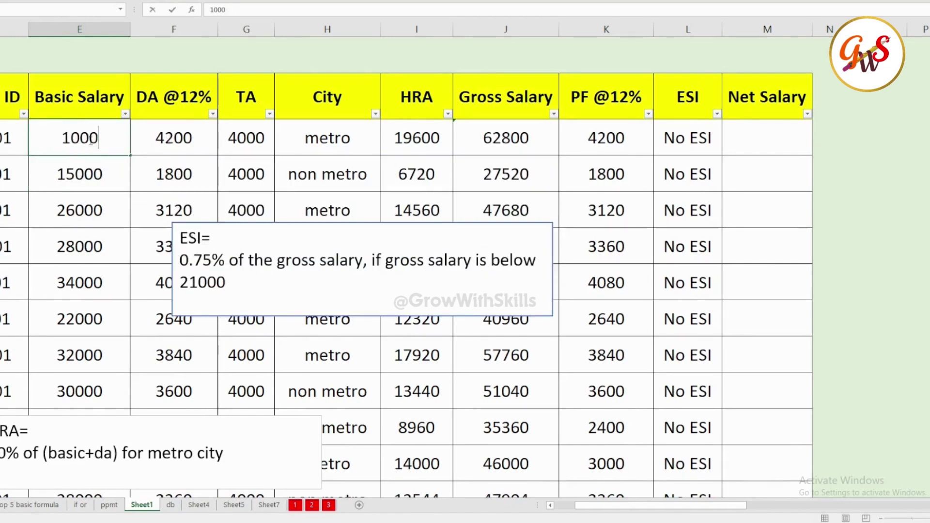
pyautogui.write('0')
pyautogui.press('Return')
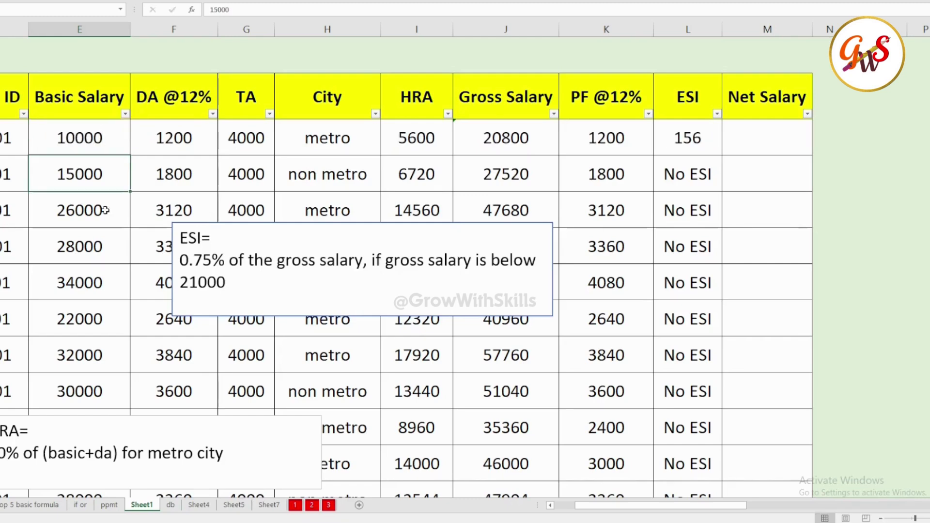
pyautogui.click(490, 139)
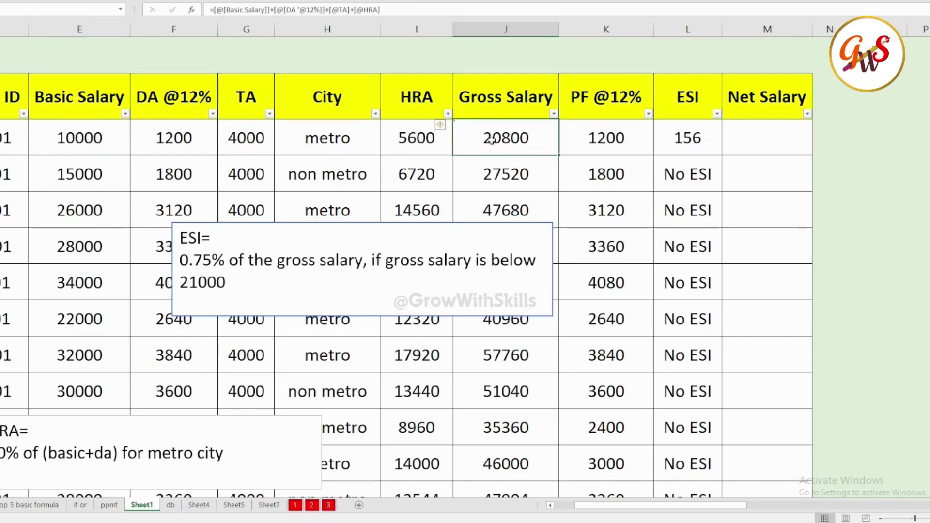
pyautogui.click(690, 139)
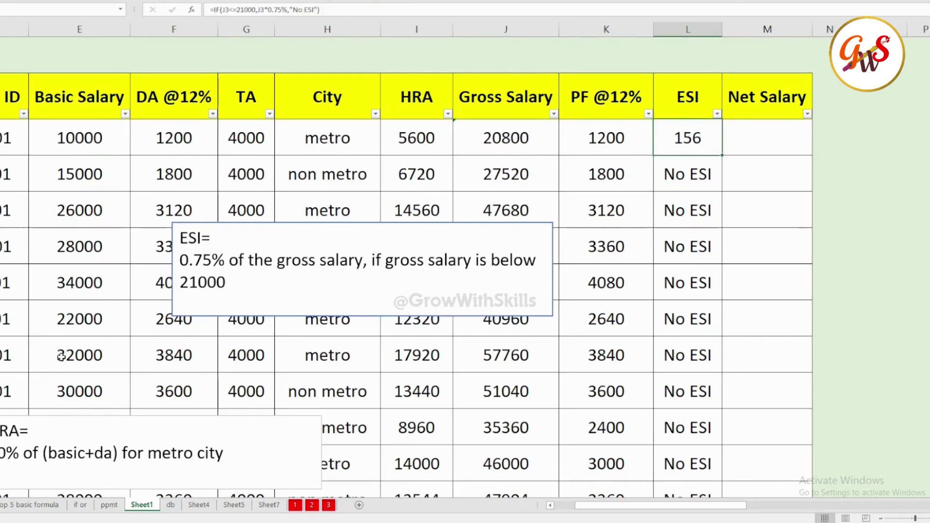
# Try a basic salary of 11000 for the seventh employee.
pyautogui.click(94, 355)
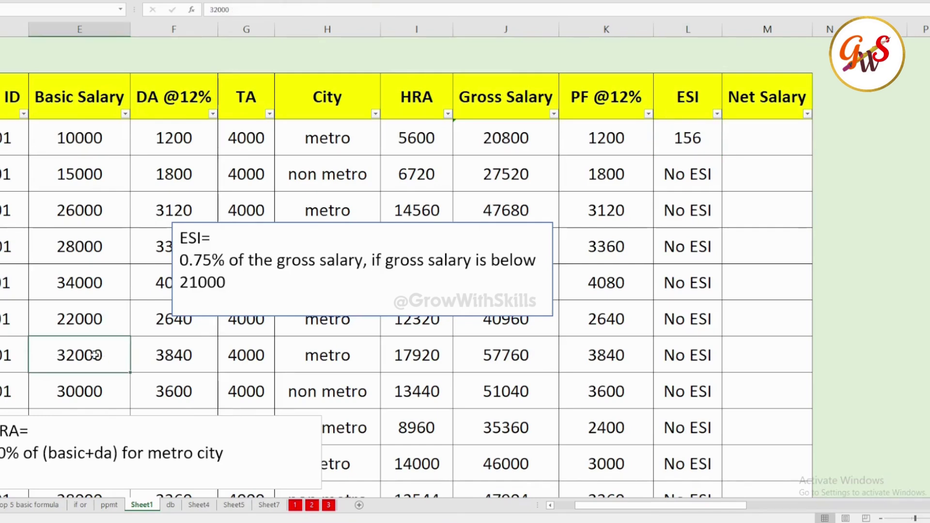
pyautogui.write('11000')
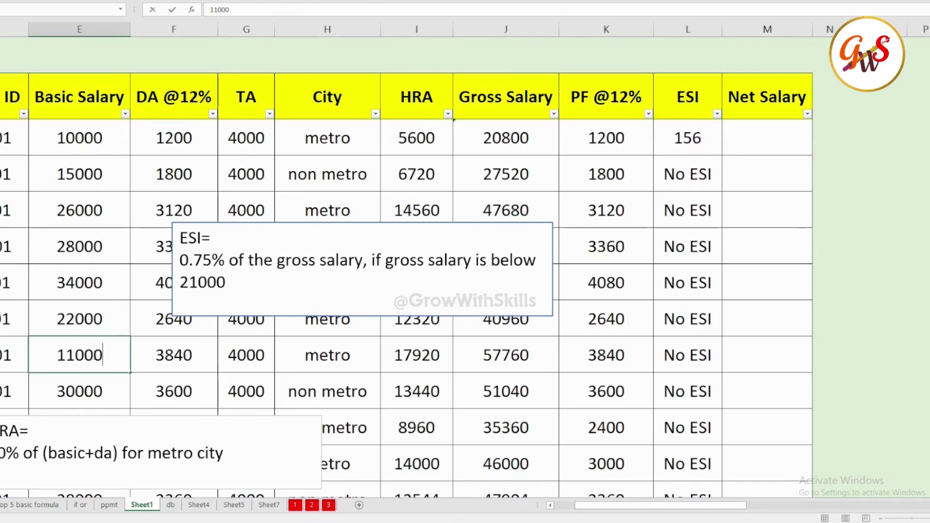
pyautogui.press('Return')
# Set the seventh employee's basic salary to 9000 and check that row's gross salary, PF and ESI.
pyautogui.click(92, 355)
pyautogui.write('9000')
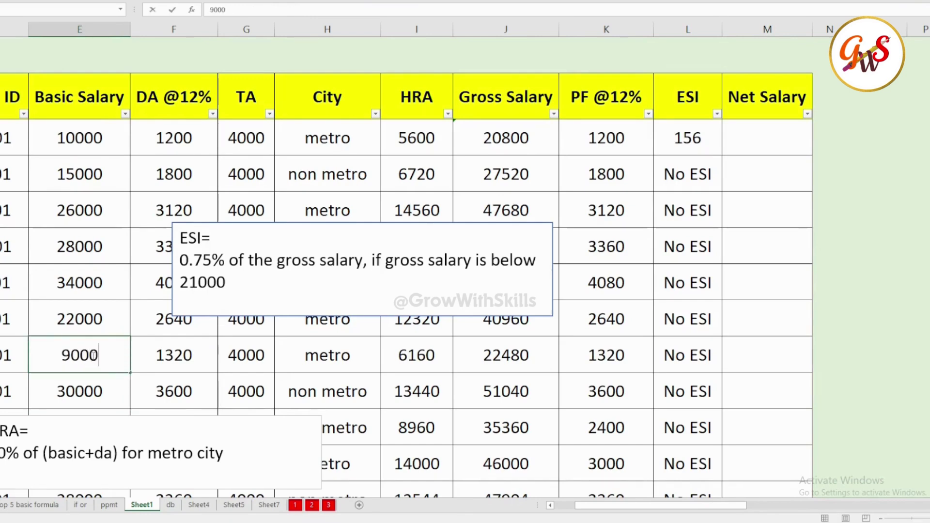
pyautogui.press('Return')
pyautogui.click(89, 353)
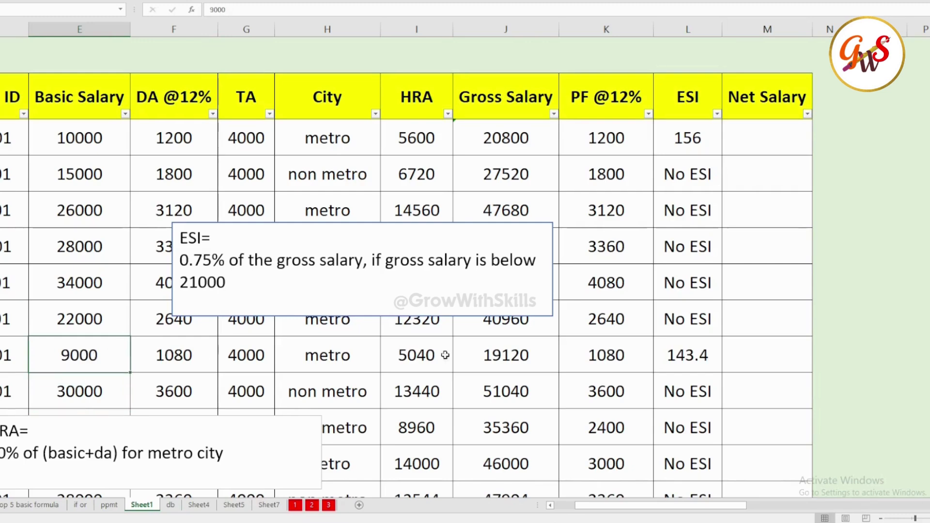
pyautogui.click(517, 359)
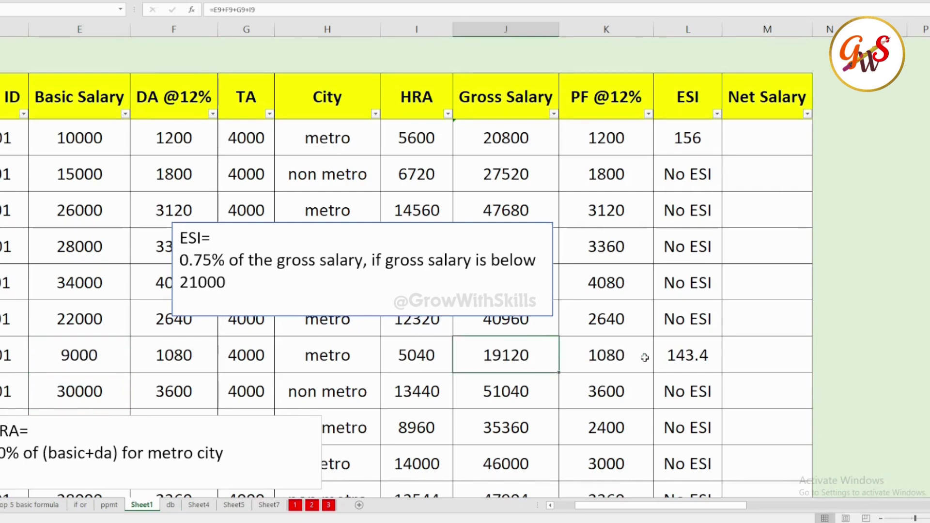
pyautogui.click(625, 355)
pyautogui.click(712, 354)
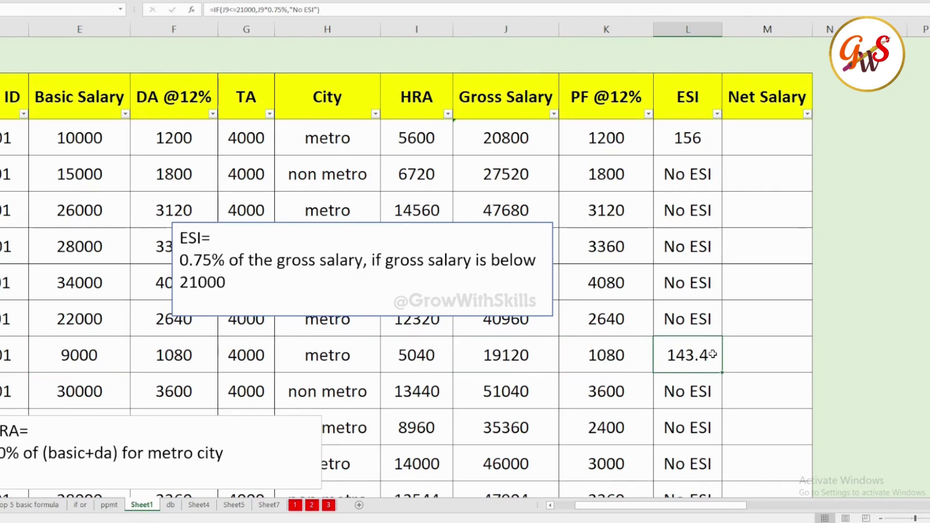
# Inspect a gross salary and an ESI formula in the lower rows, and identify the Net Salary, PF and ESI columns.
pyautogui.click(550, 426)
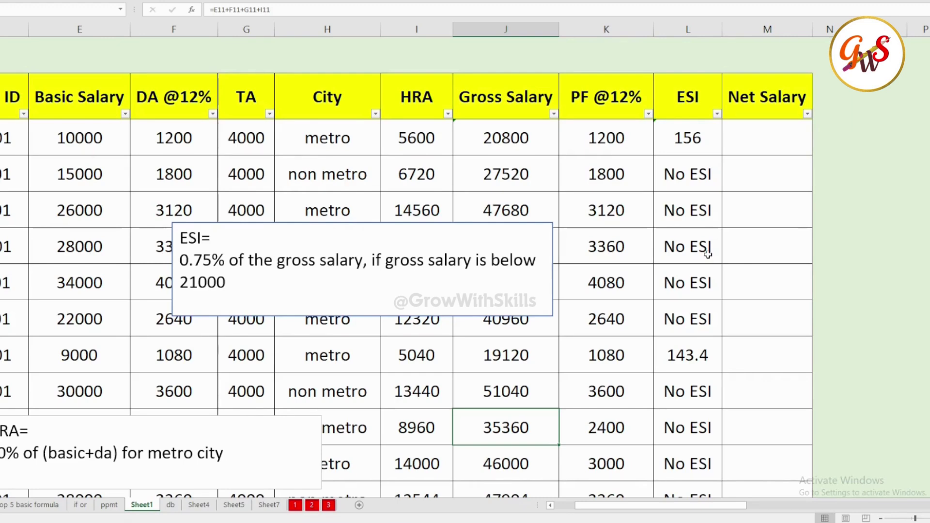
pyautogui.click(657, 386)
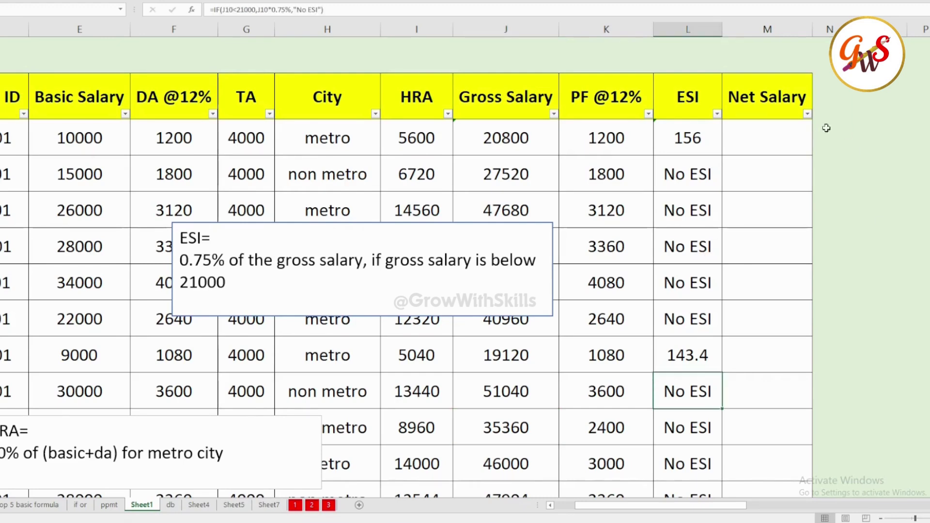
pyautogui.click(774, 105)
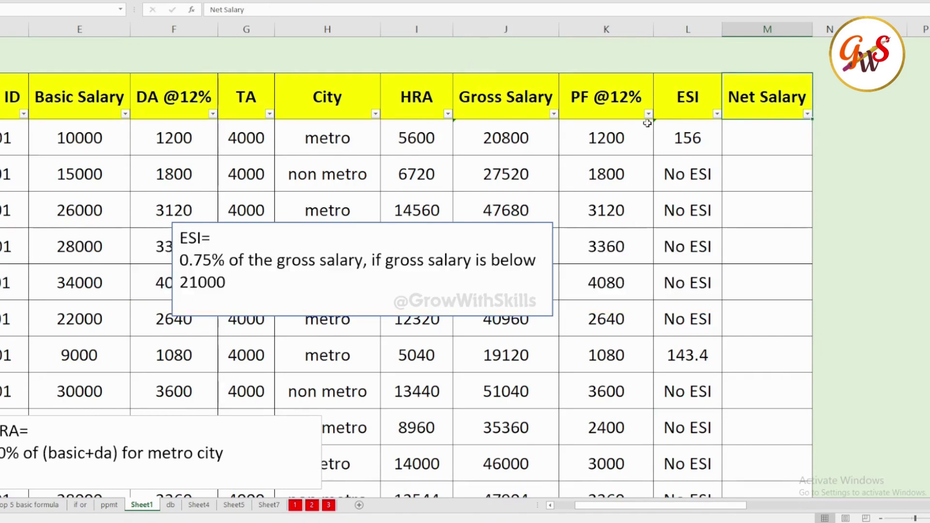
pyautogui.click(634, 108)
pyautogui.click(676, 99)
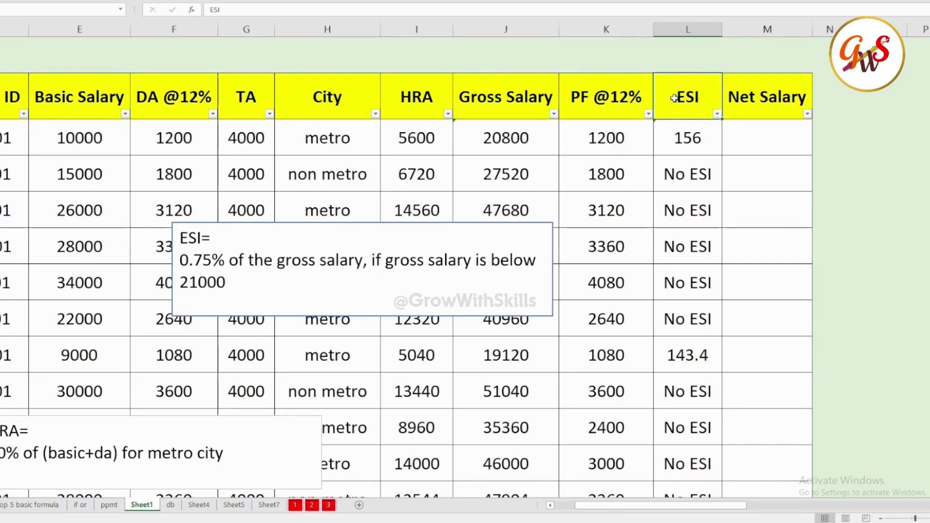
# Calculate net salary for every employee as gross salary minus PF minus ESI, using =J3-K3-L3.
pyautogui.click(778, 148)
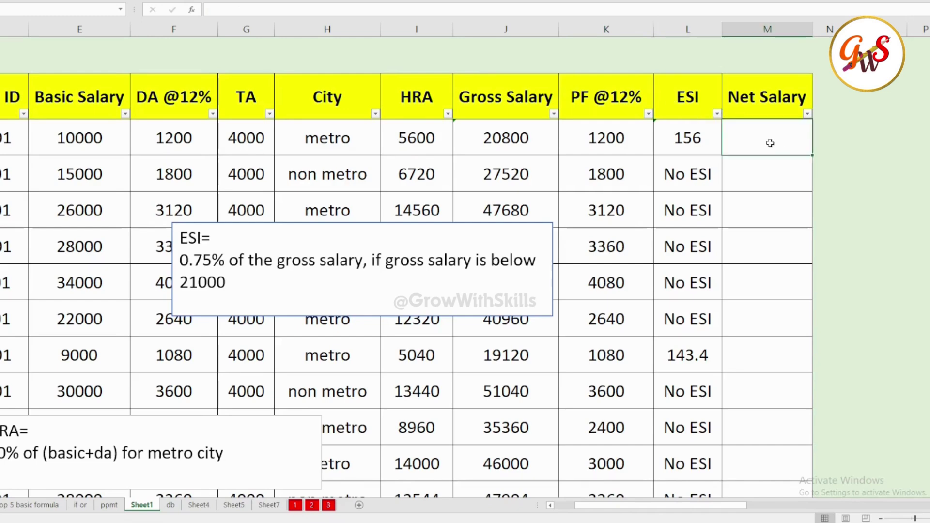
pyautogui.hotkey('ctrl', 'shift', 'Down')
pyautogui.scroll(1, 770, 143)
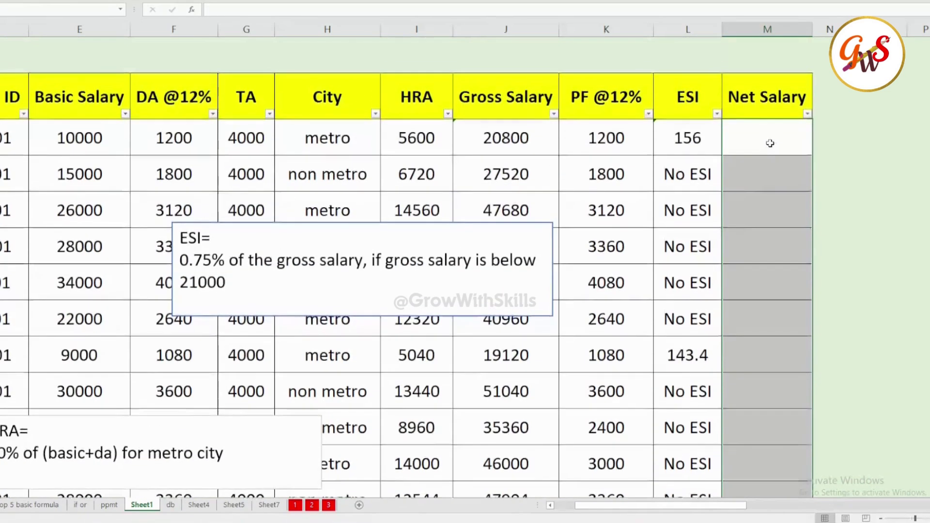
pyautogui.write('=')
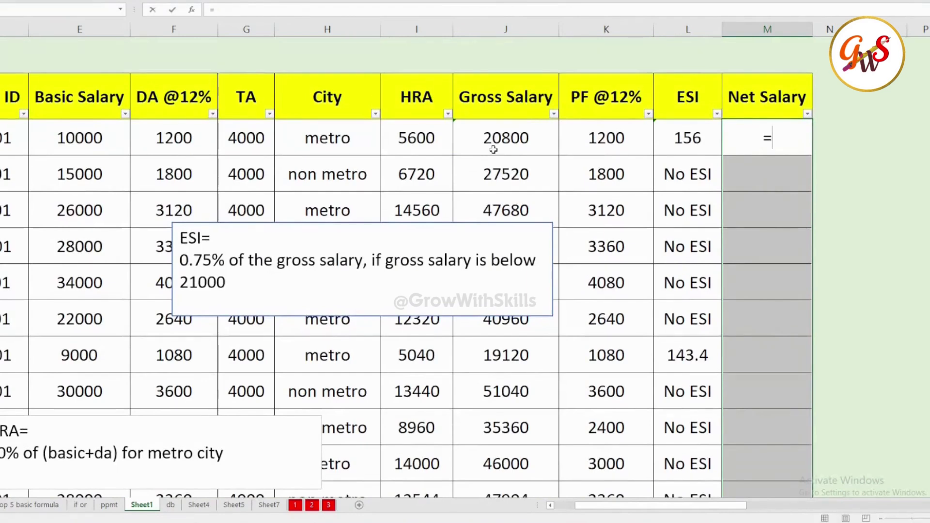
pyautogui.click(490, 140)
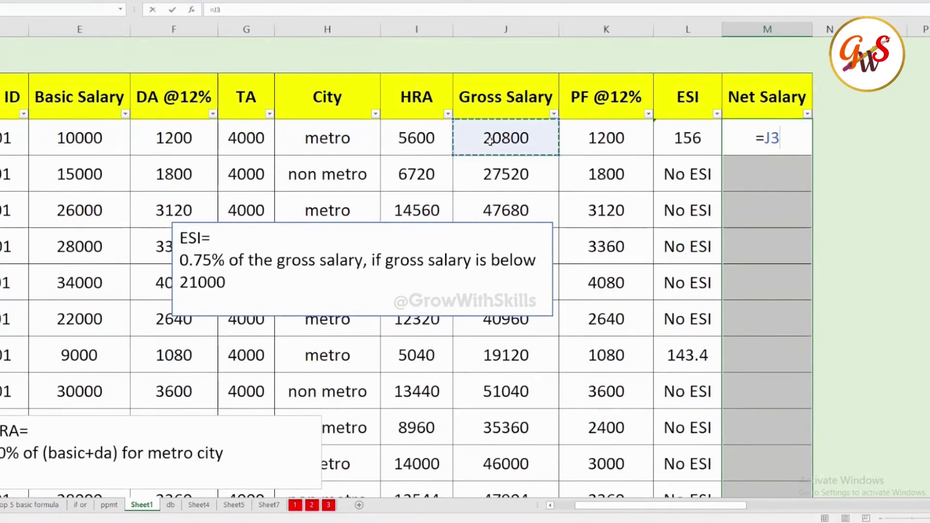
pyautogui.write('-')
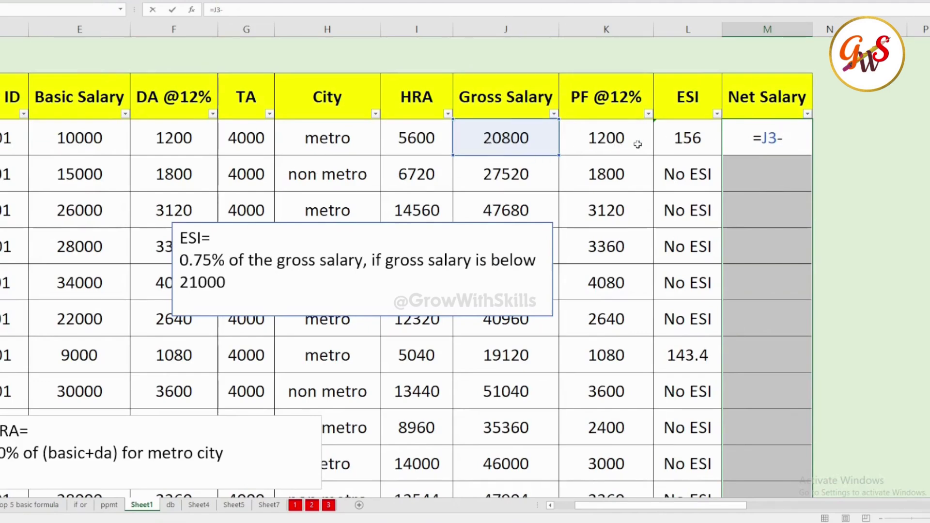
pyautogui.click(620, 142)
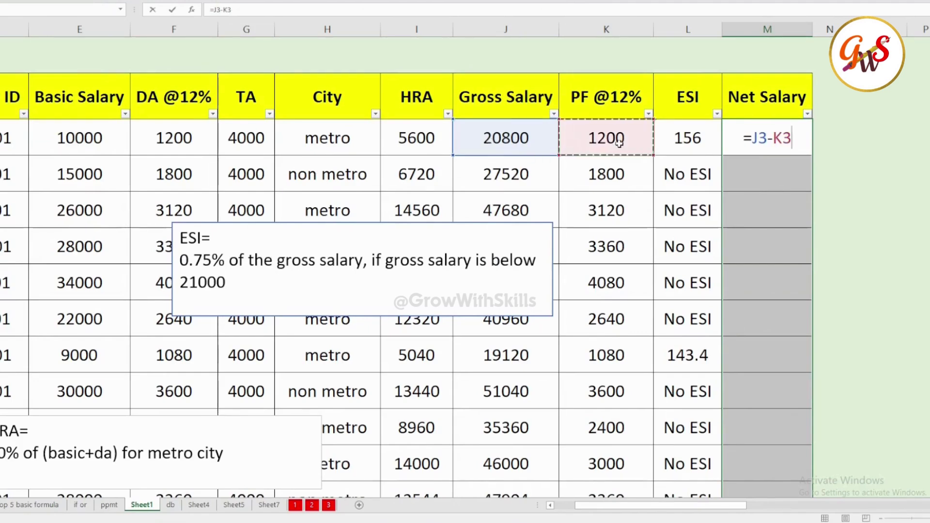
pyautogui.write('-')
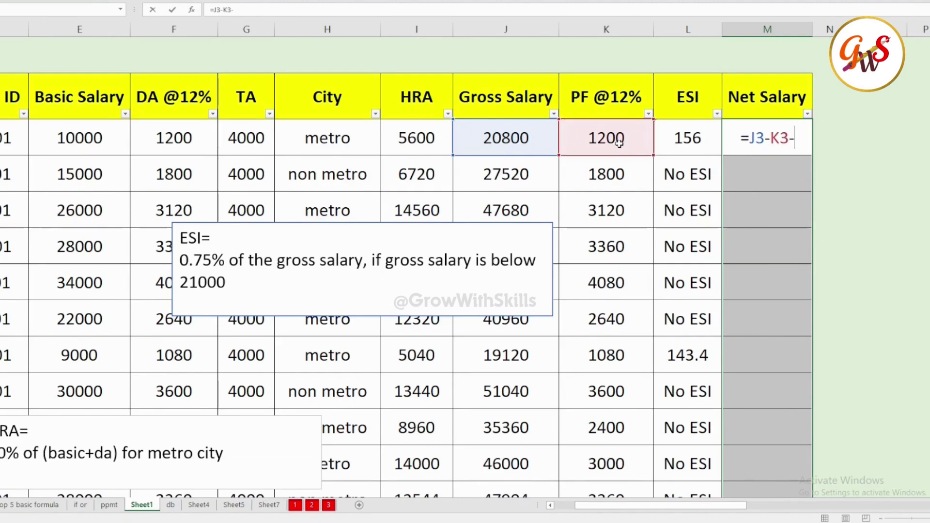
pyautogui.click(686, 142)
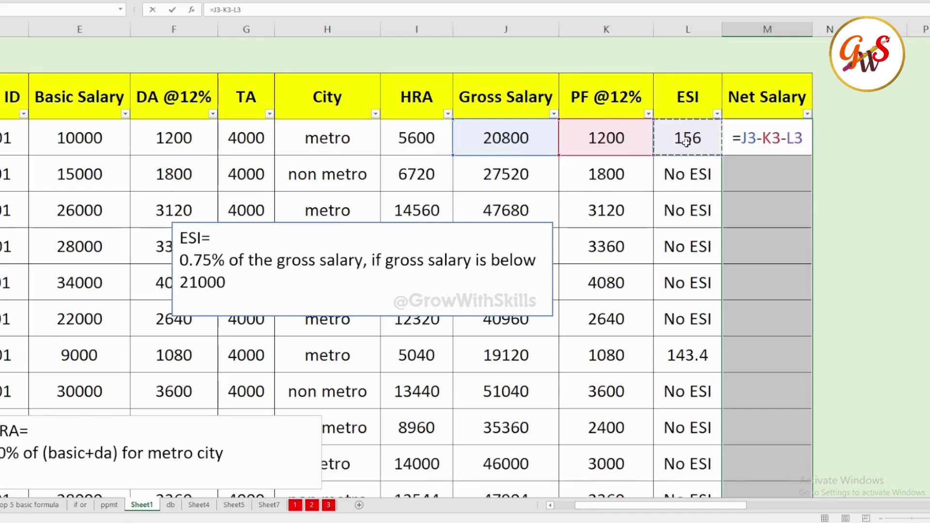
pyautogui.hotkey('ctrl', 'Return')
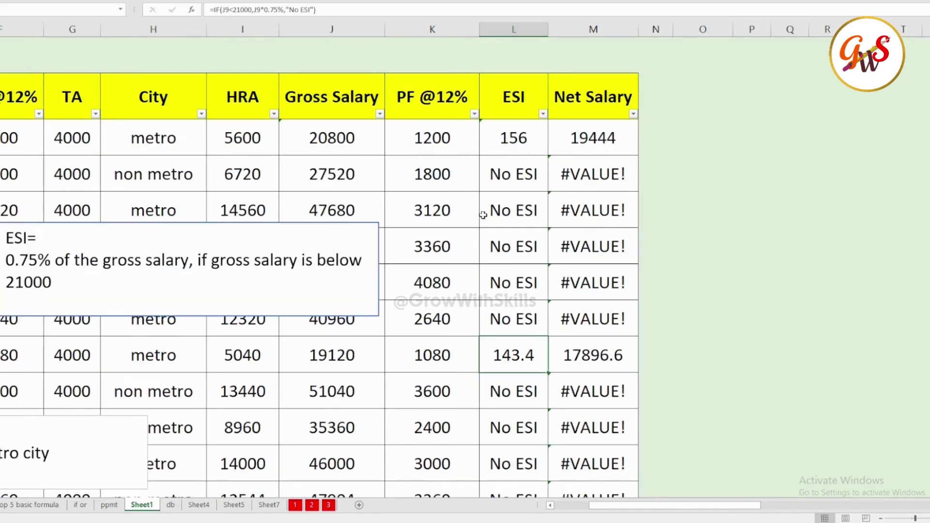
# Compare the ESI and Net Salary cells of the first and third employees.
pyautogui.click(514, 142)
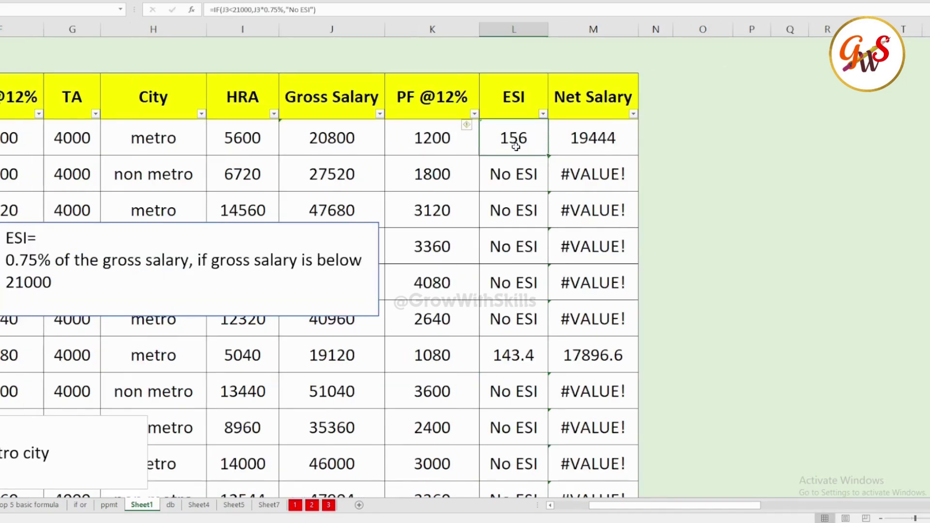
pyautogui.click(610, 141)
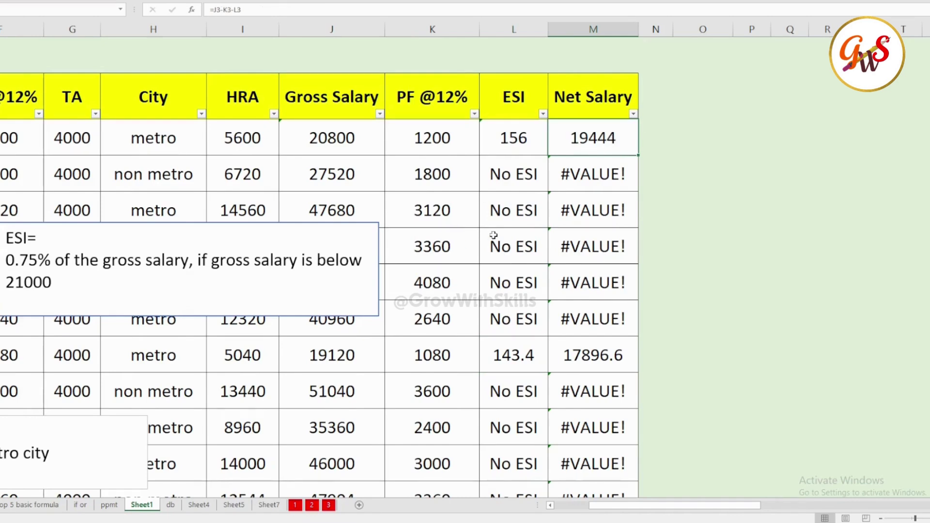
pyautogui.click(497, 218)
pyautogui.click(589, 215)
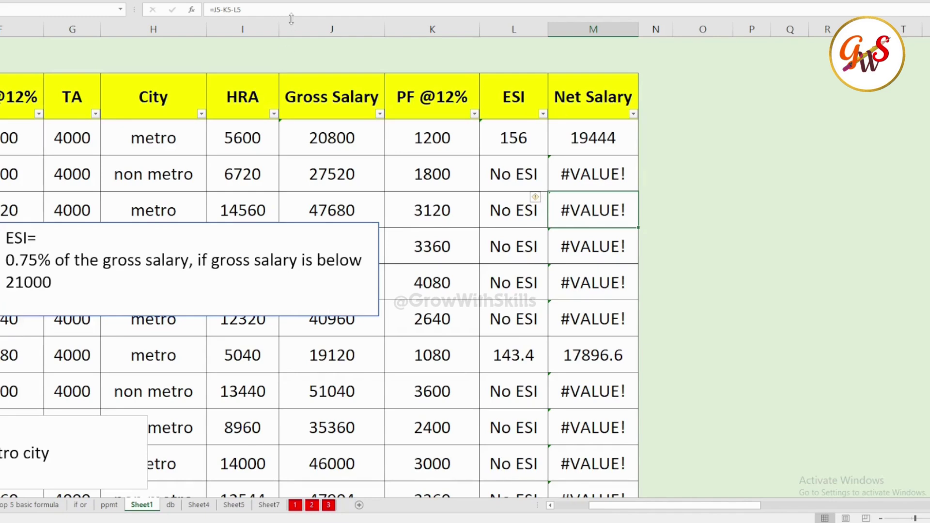
# Examine the gross salary, PF and ESI entries that feed the net salary formula, looking for text among the numbers.
pyautogui.click(313, 134)
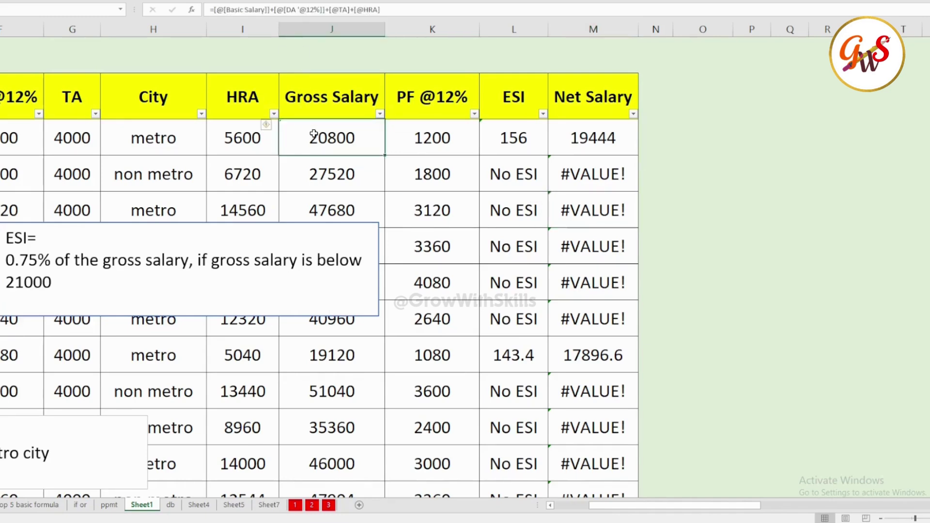
pyautogui.click(436, 142)
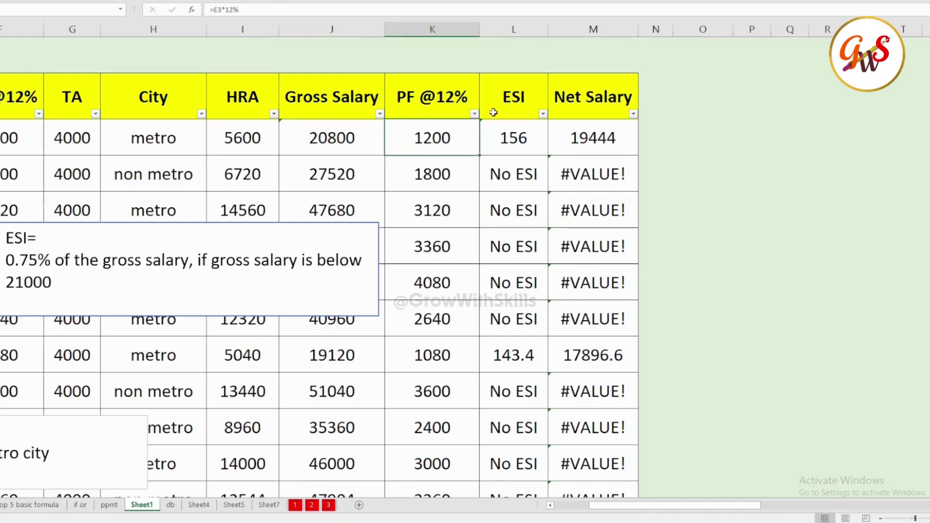
pyautogui.click(511, 136)
pyautogui.moveTo(439, 139); pyautogui.dragTo(442, 456)
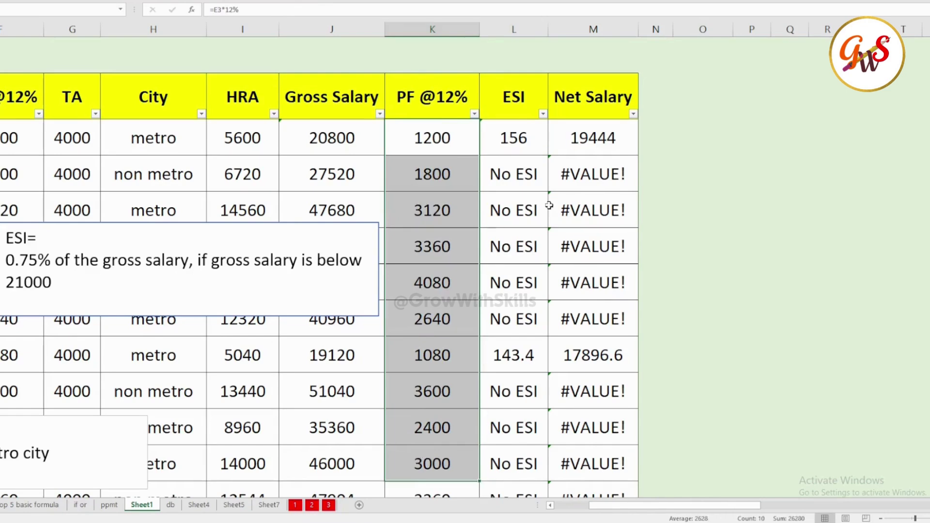
pyautogui.click(511, 138)
pyautogui.moveTo(523, 174); pyautogui.dragTo(525, 395)
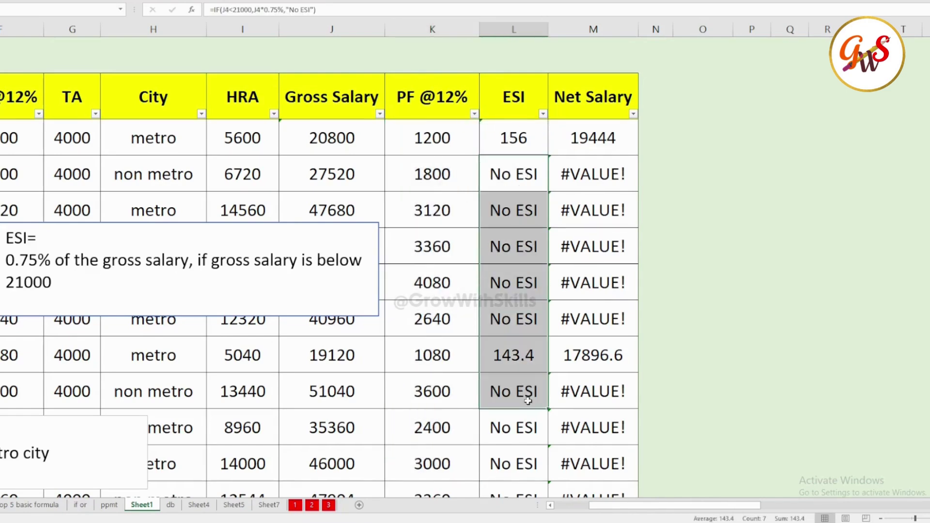
pyautogui.click(518, 356)
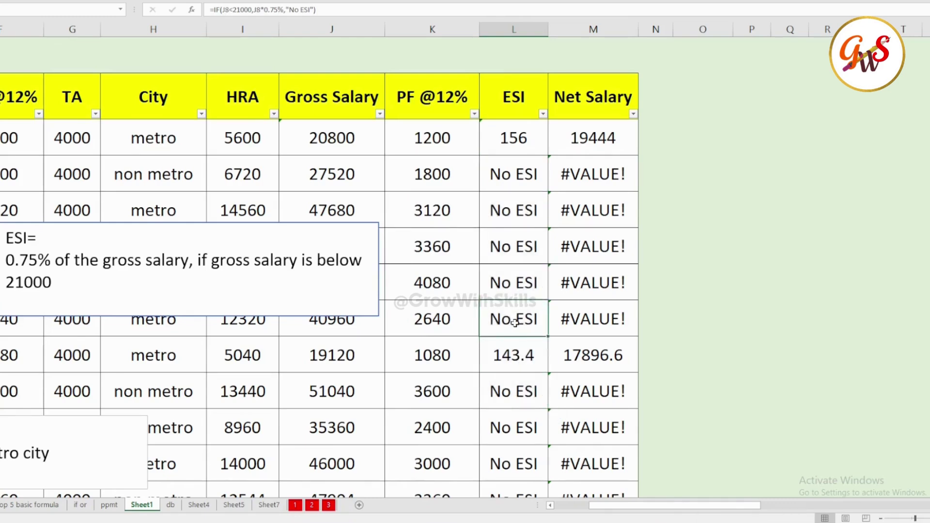
pyautogui.click(599, 138)
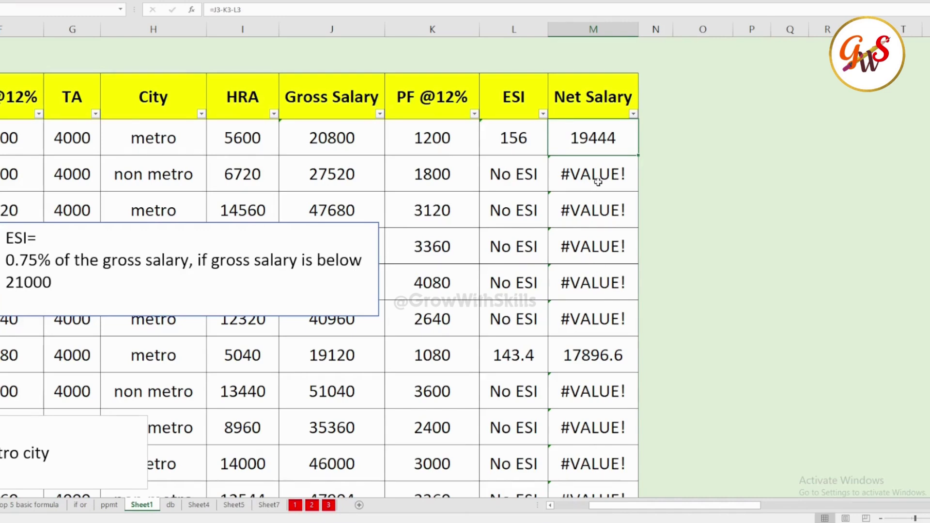
# Begin a replacement formula for the whole Net Salary column with an IF that tests whether ESI is numeric, using ISNUMBER(L3).
pyautogui.hotkey('ctrl', 'shift', 'Down')
pyautogui.scroll(1, 581, 145)
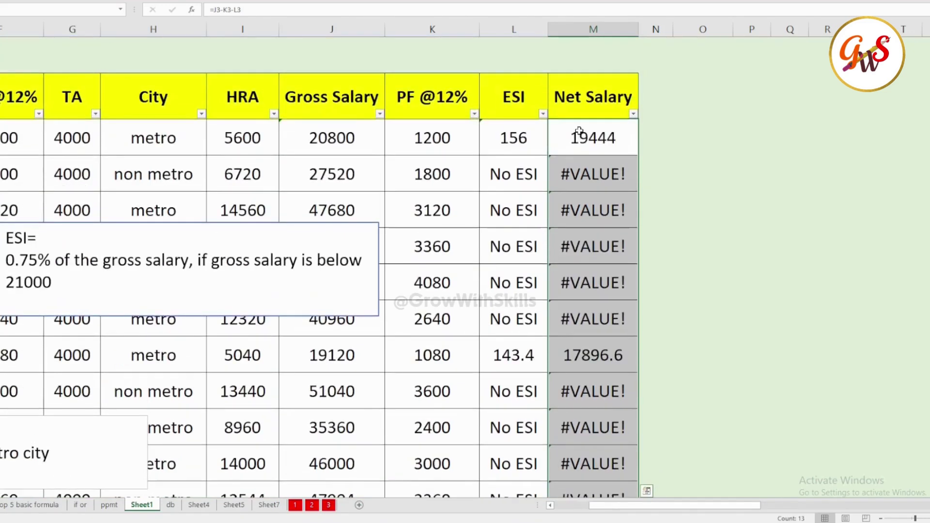
pyautogui.write('=')
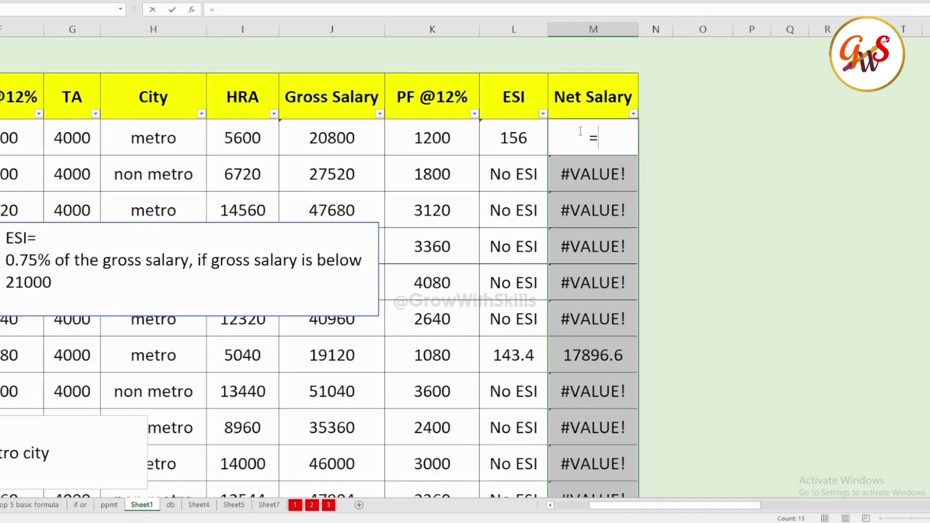
pyautogui.write('if')
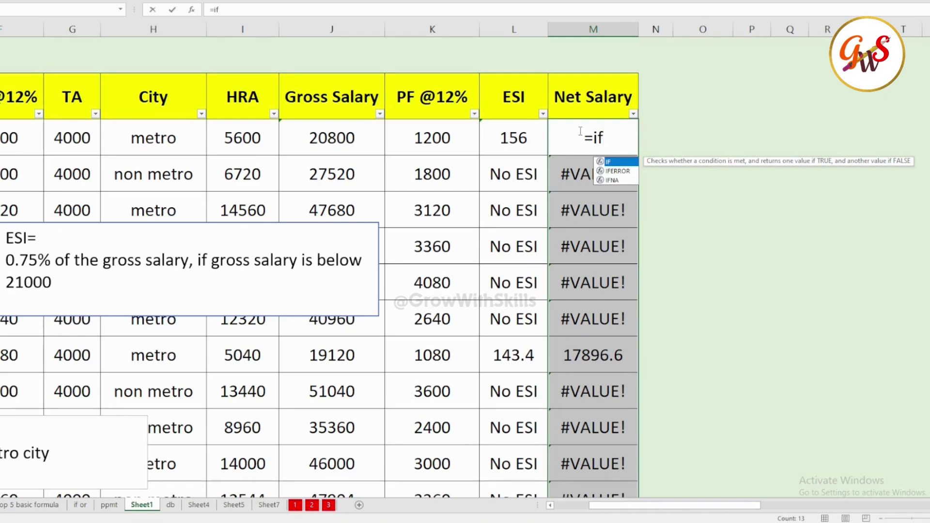
pyautogui.write('(')
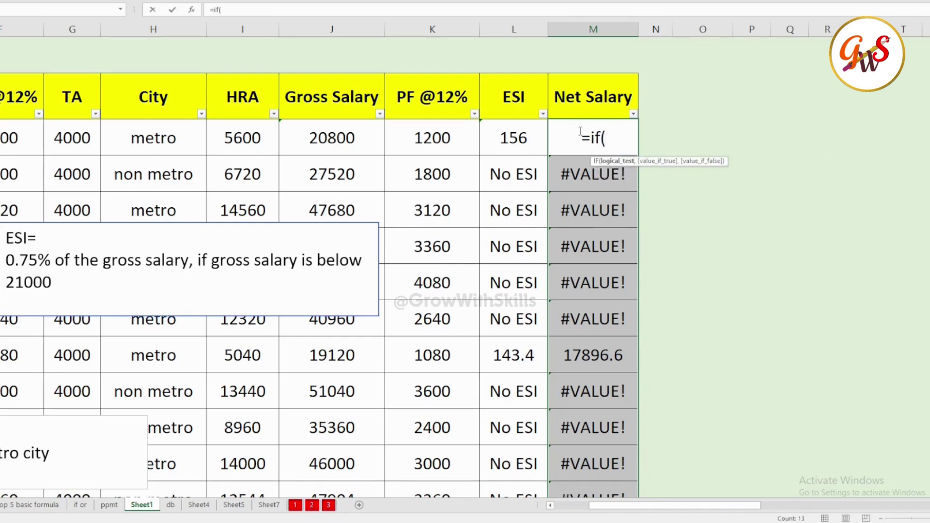
pyautogui.write('isnumber')
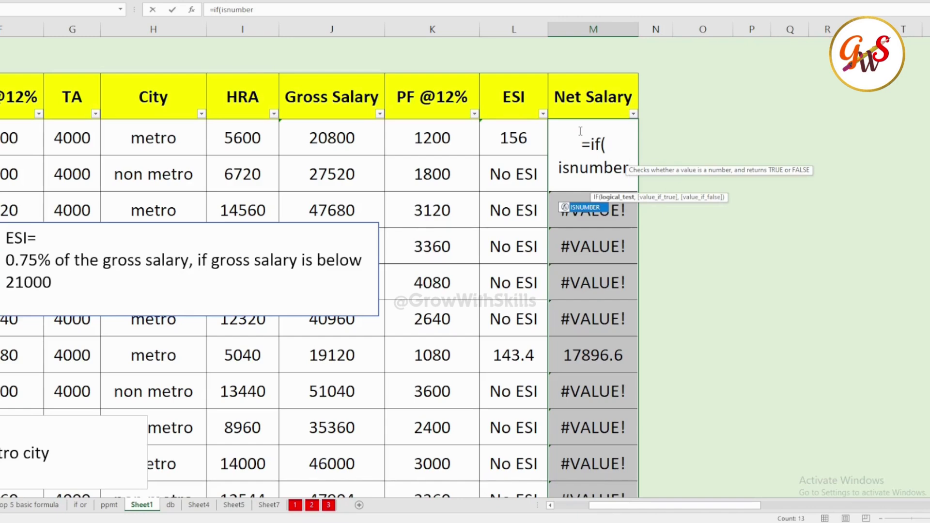
pyautogui.write('(')
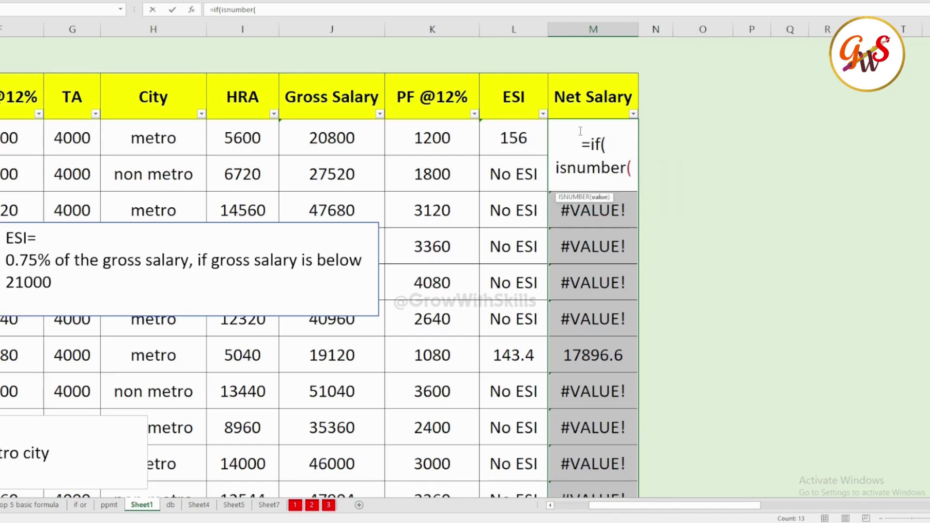
pyautogui.click(510, 140)
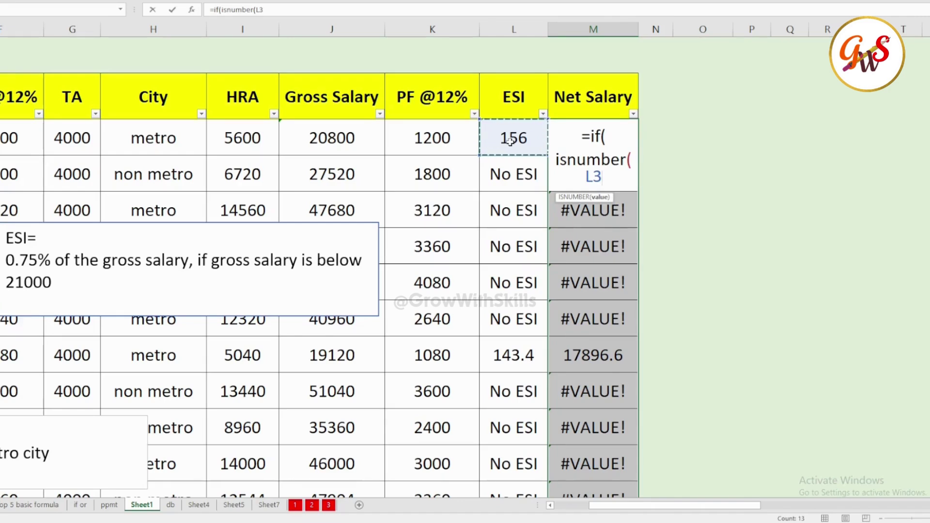
pyautogui.write(')')
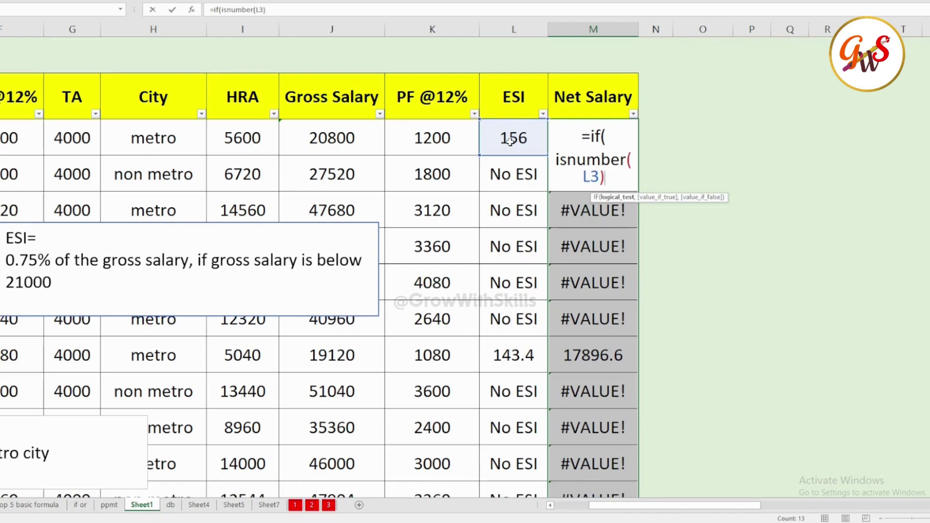
# Set the IF formula's true result to gross salary minus PF minus ESI, J3-K3-L3.
pyautogui.write(',')
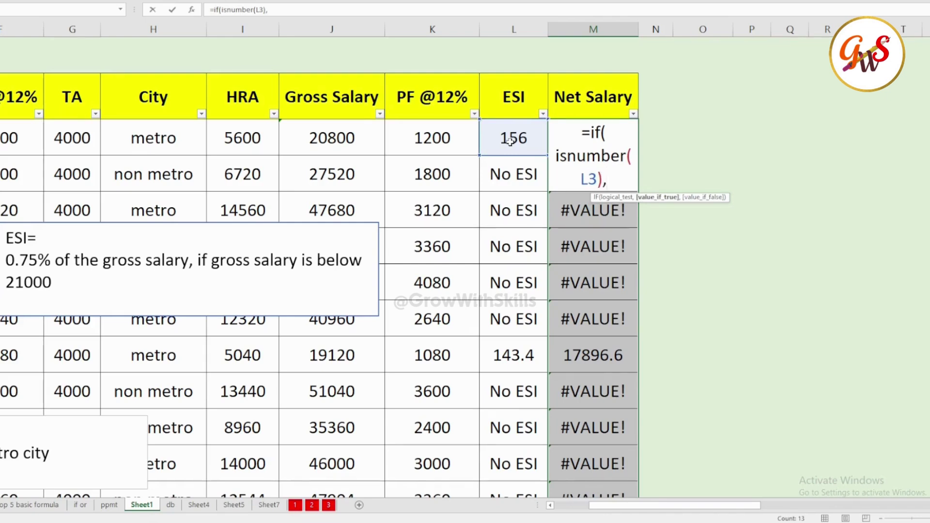
pyautogui.click(321, 141)
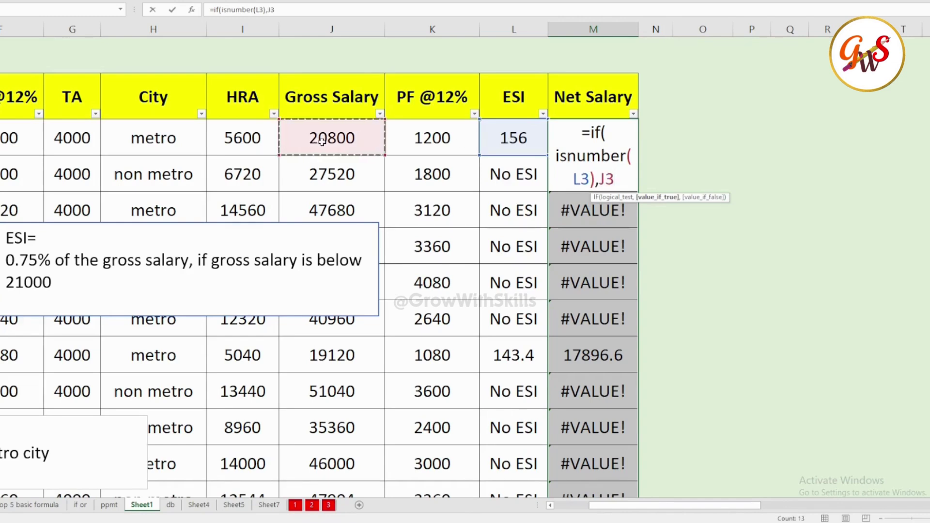
pyautogui.write('-')
pyautogui.click(416, 141)
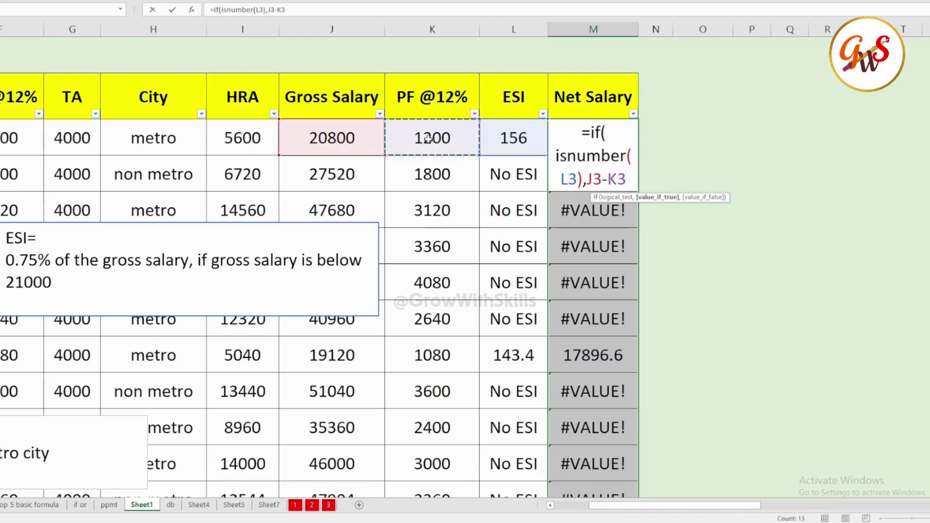
pyautogui.write('-')
pyautogui.click(513, 143)
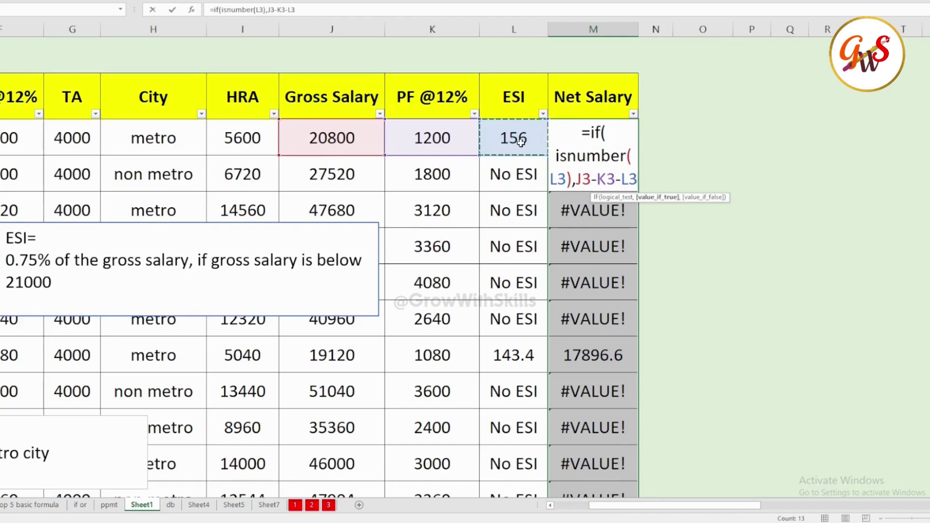
# Set the false result to gross salary minus PF, J3-K3, and enter the completed formula in all selected Net Salary cells.
pyautogui.write(',')
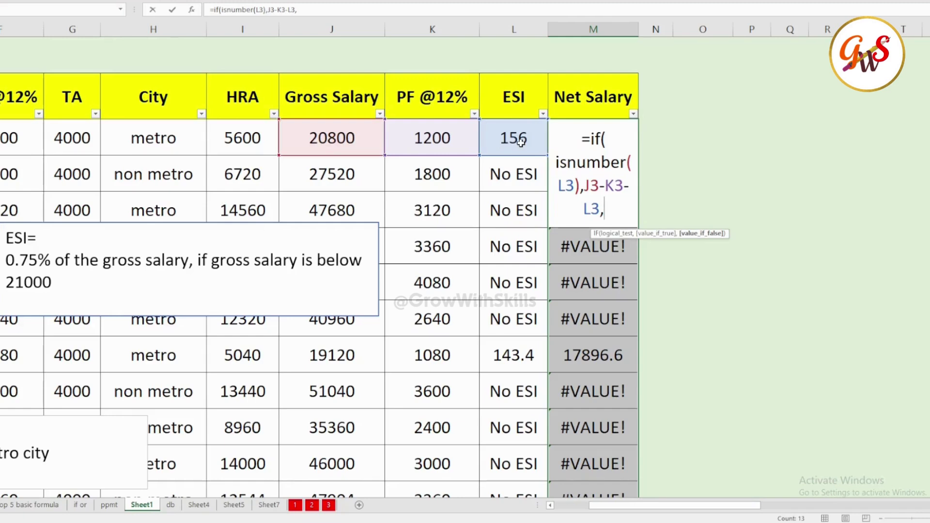
pyautogui.click(331, 171)
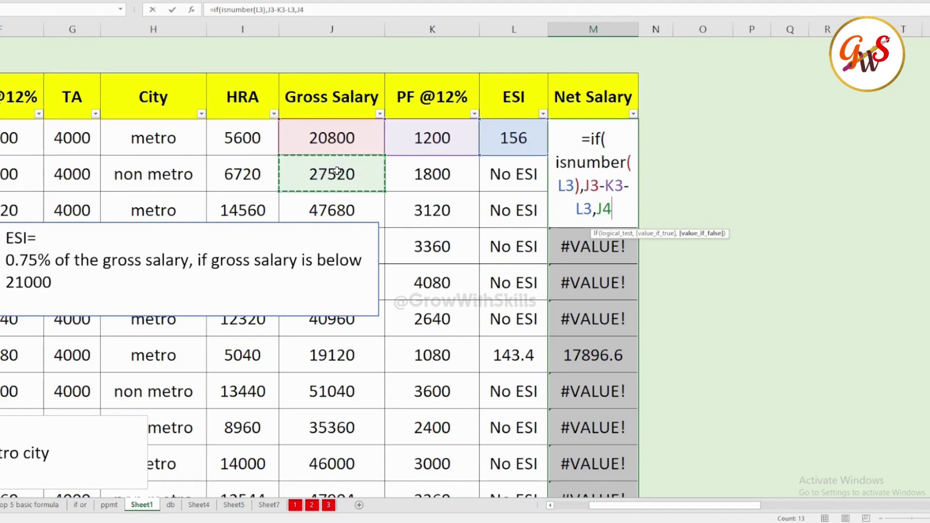
pyautogui.click(335, 139)
pyautogui.write('-')
pyautogui.click(444, 141)
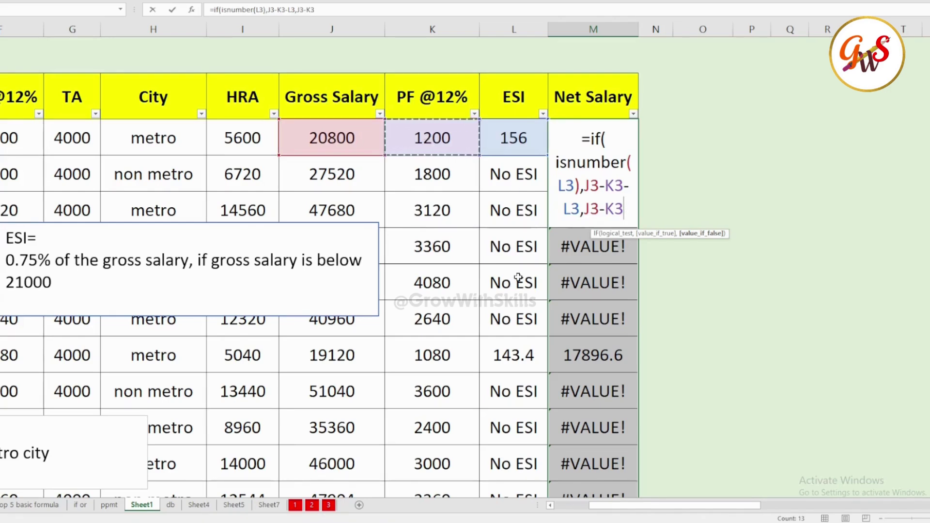
pyautogui.write(')')
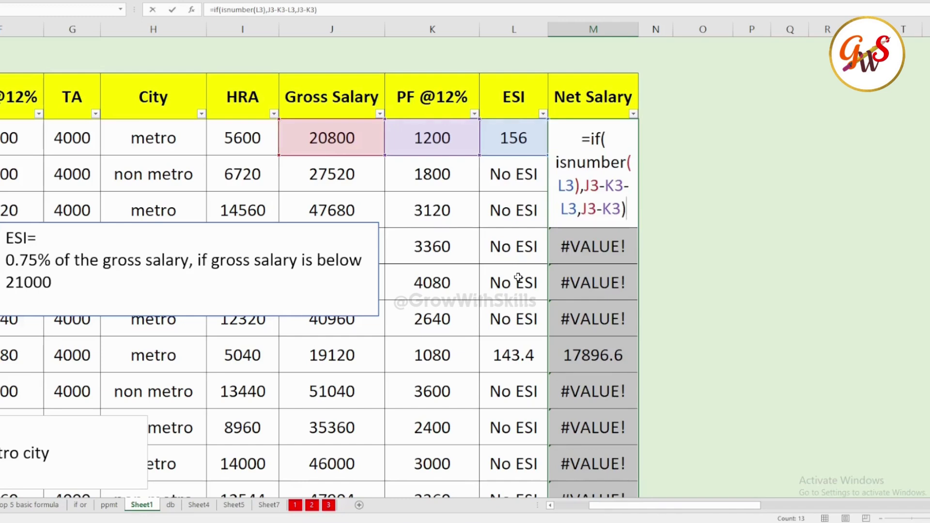
pyautogui.hotkey('ctrl', 'Return')
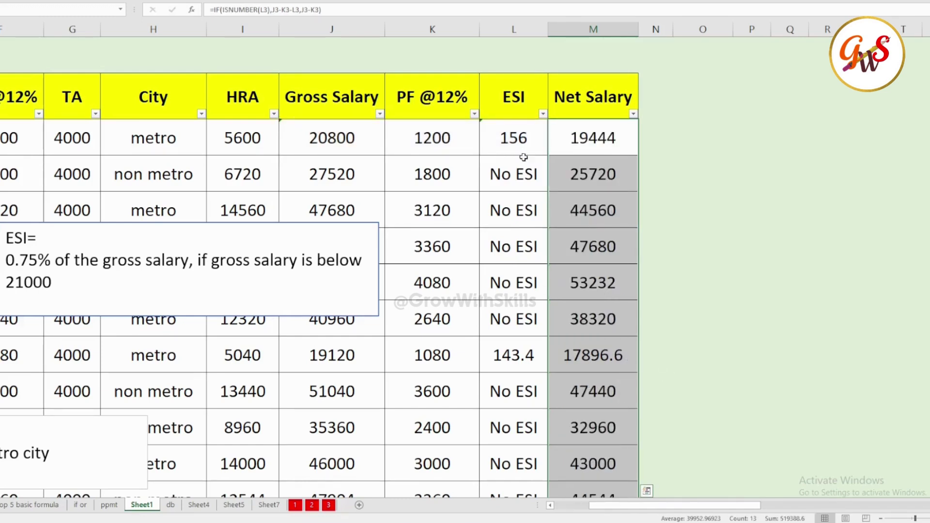
# Check the ESI entries of the second, third and fourth employees against their net salaries.
pyautogui.click(522, 181)
pyautogui.click(506, 218)
pyautogui.click(516, 246)
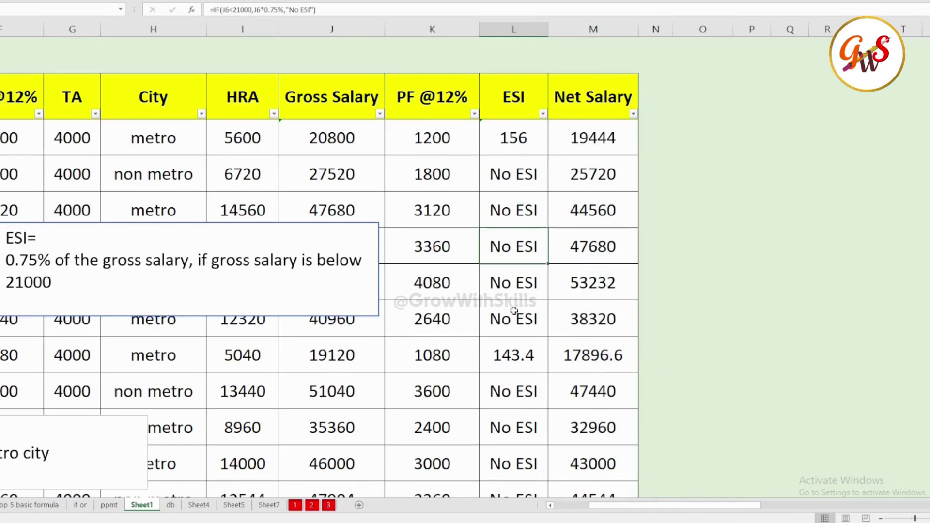